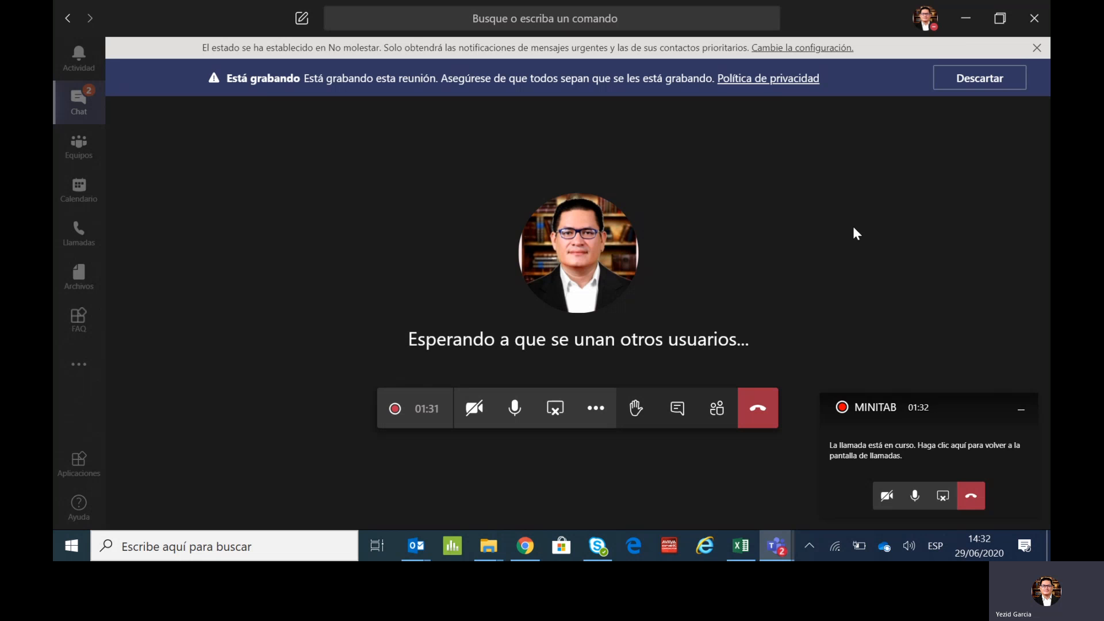
- Minimize the Teams and browser windows, switch to the IMR EJERCICIO MINTAB workbook in Excel, and collapse the floating call window
left_click(964, 25)
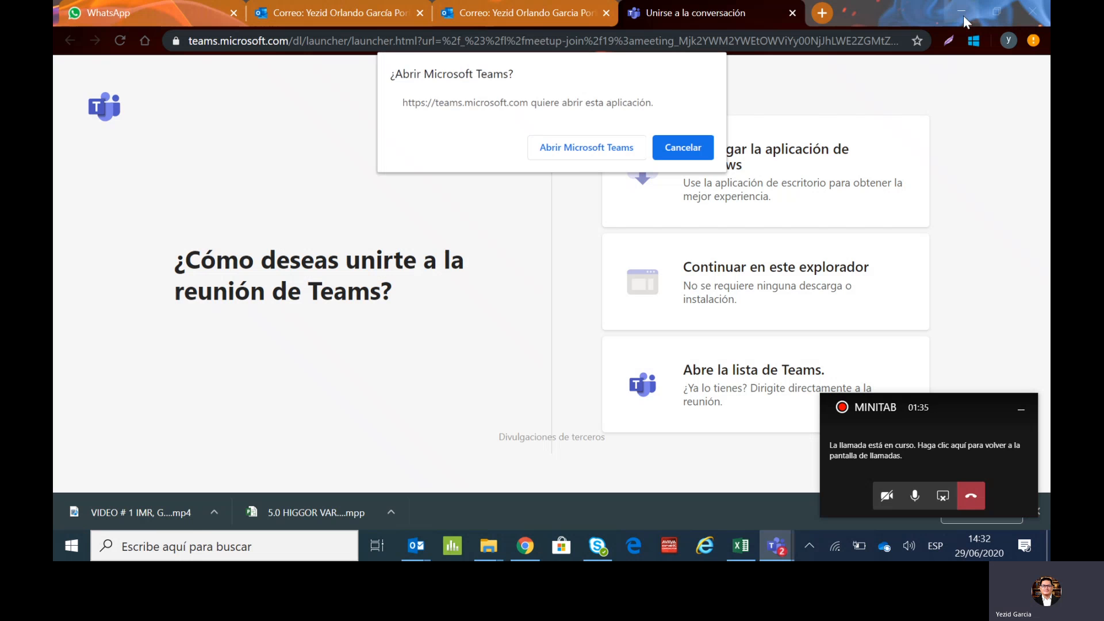
left_click(964, 16)
left_click(1001, 10)
left_click(745, 552)
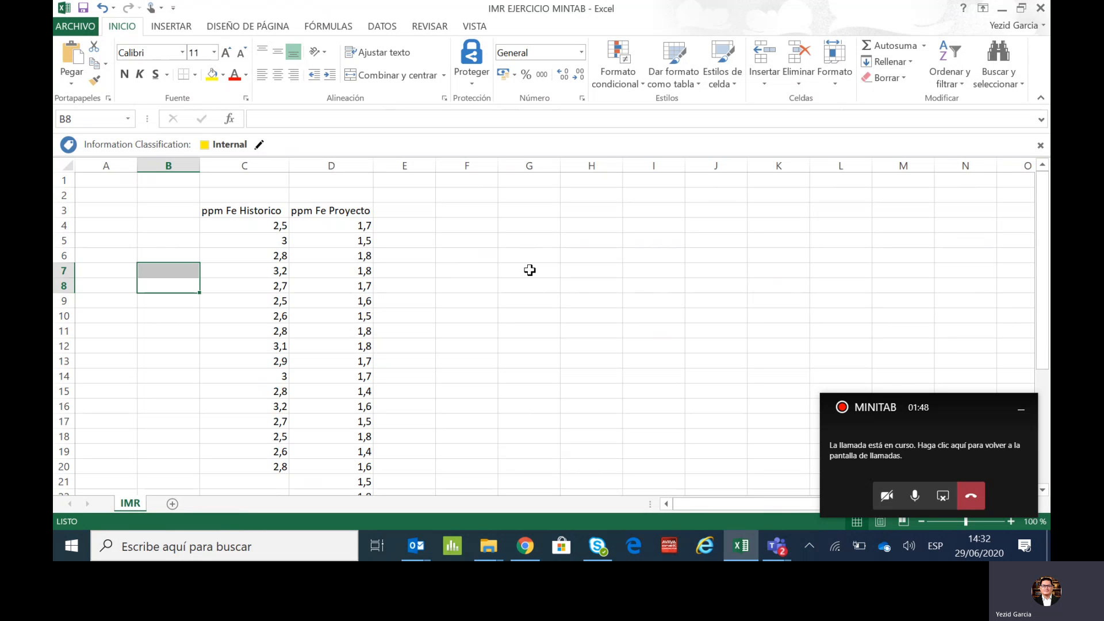
left_click(1025, 412)
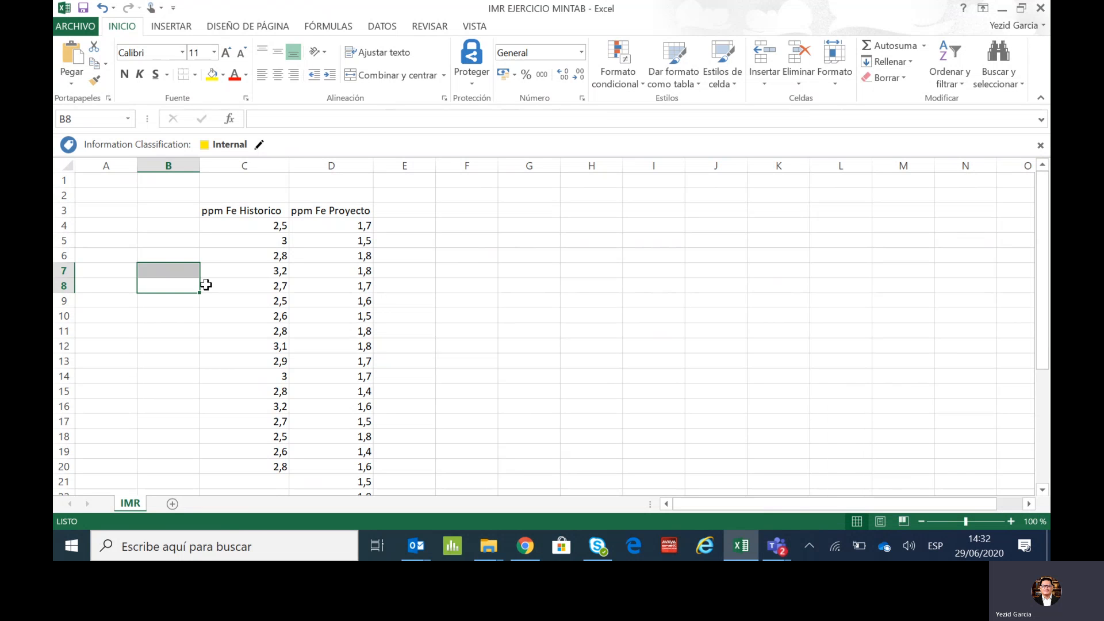
- Switch to Minitab and maximize the empty Worksheet 1
left_click(237, 227)
left_click_drag(236, 233, 235, 323)
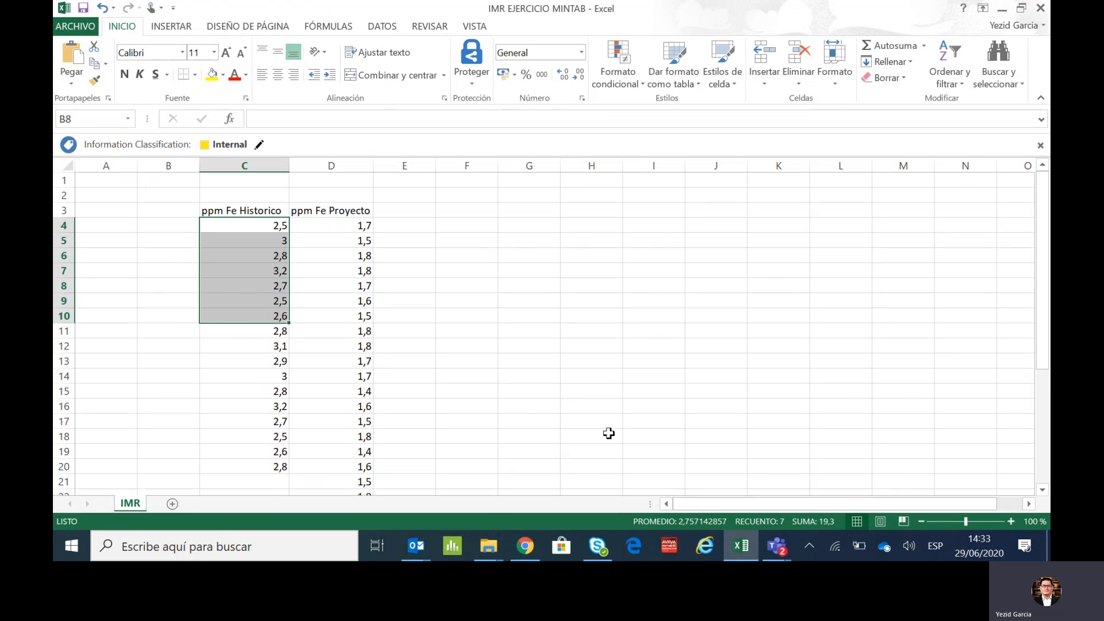
left_click(457, 543)
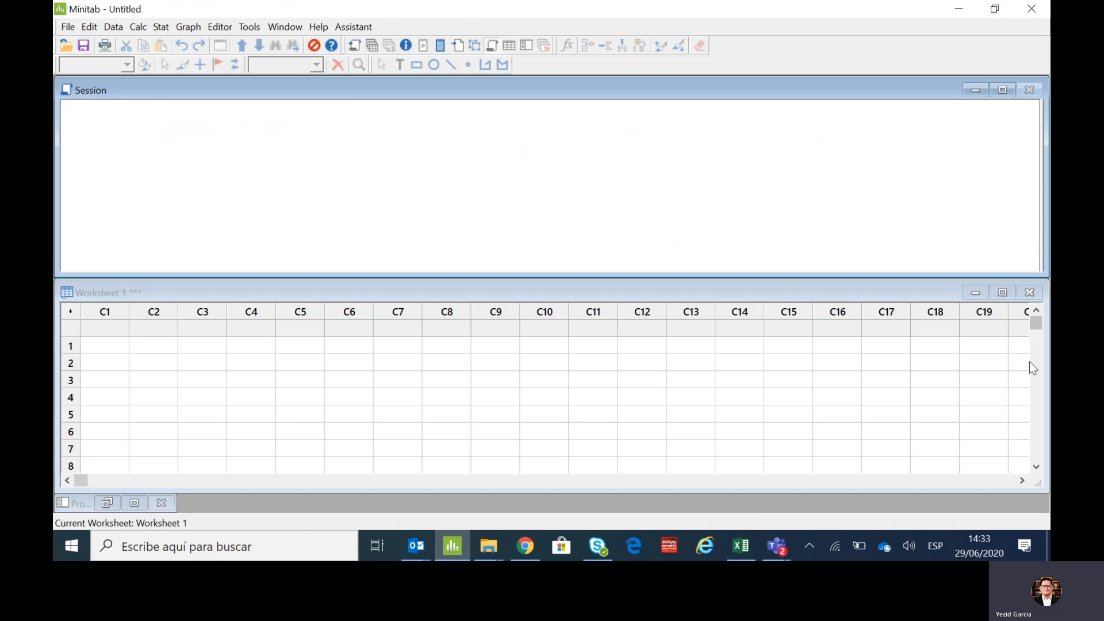
left_click(1007, 297)
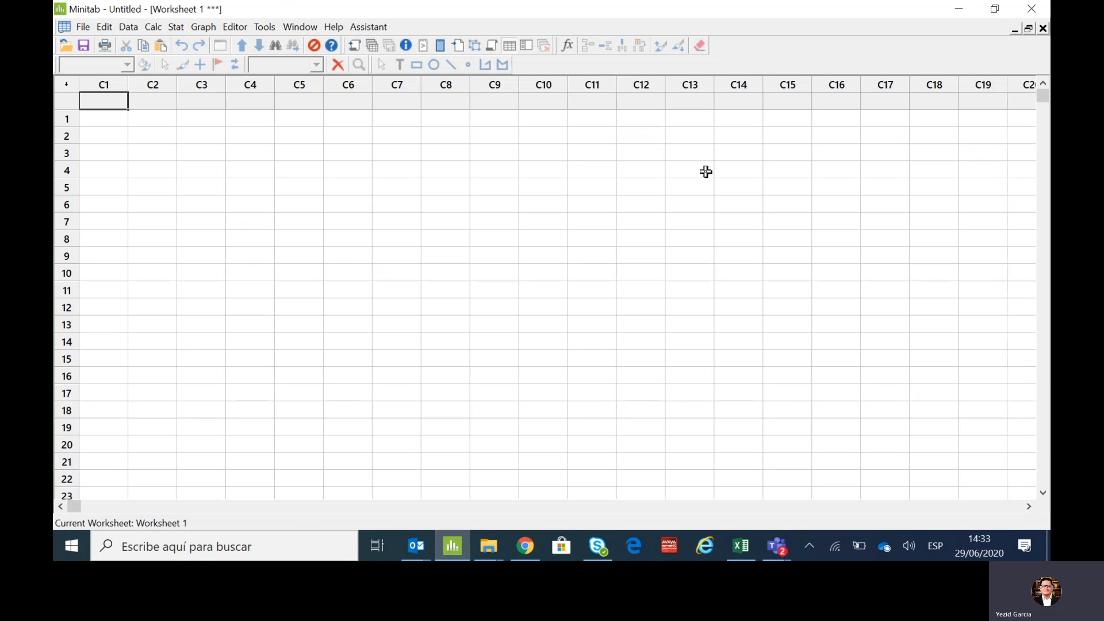
- Copy the ppm Fe Historico data with its header (C3:C20) from the Excel workbook into column C1 of the Minitab worksheet
left_click(732, 543)
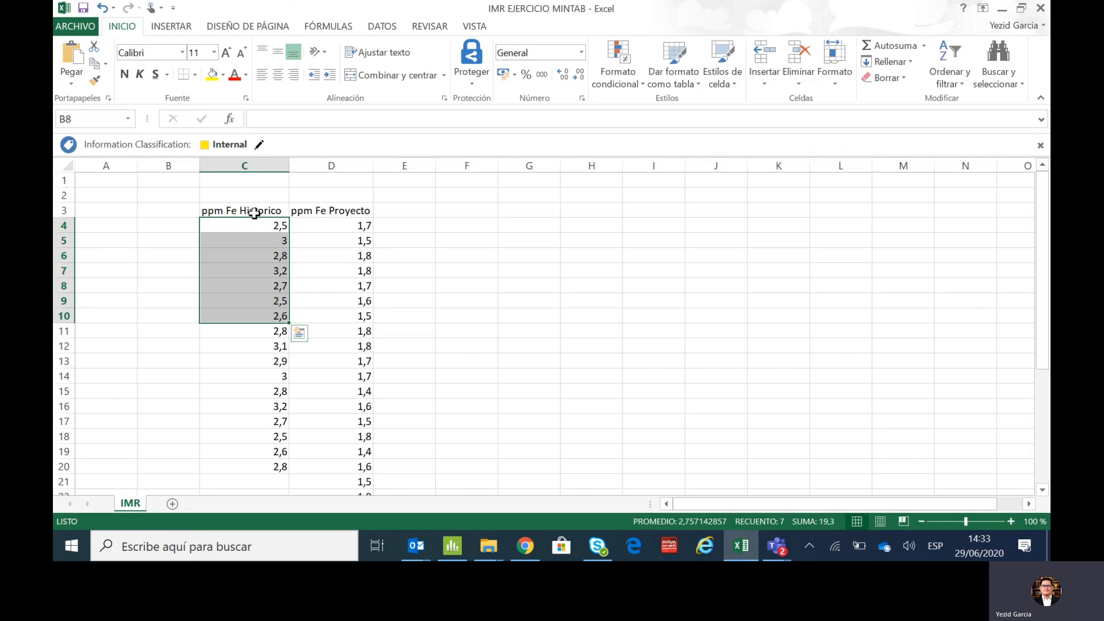
left_click(254, 210)
left_click_drag(254, 210, 246, 463)
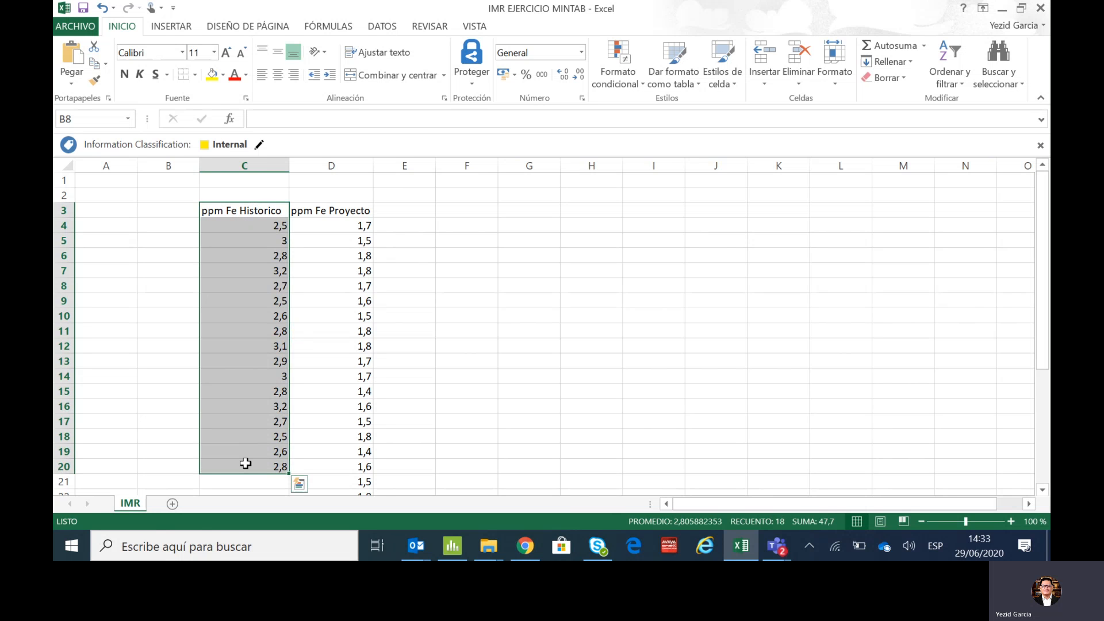
key("ctrl+c")
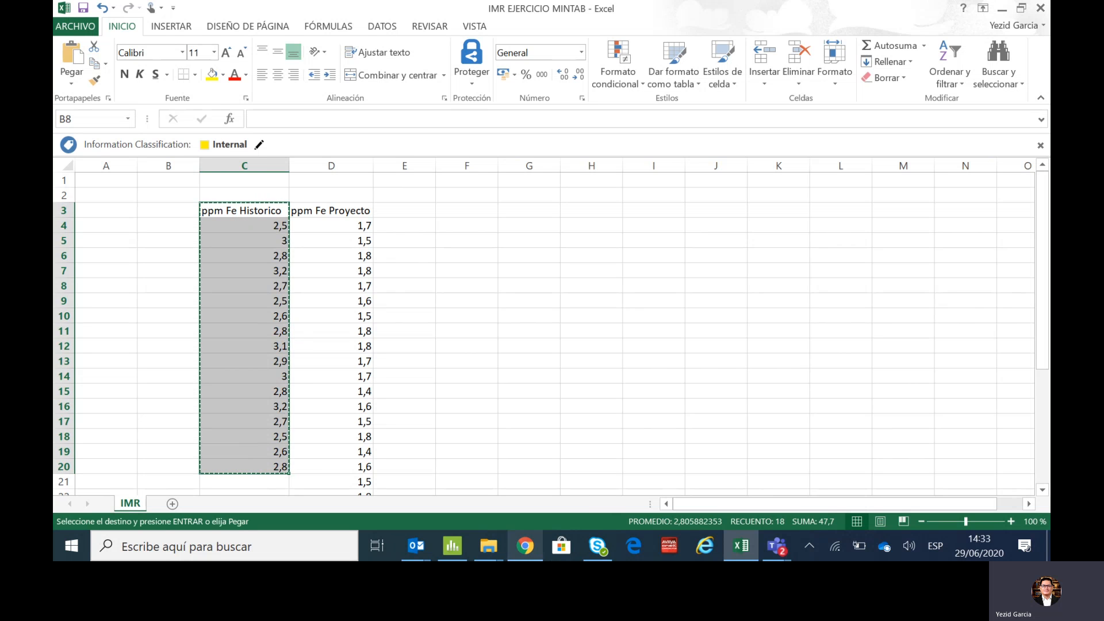
left_click(452, 546)
key("ctrl+v")
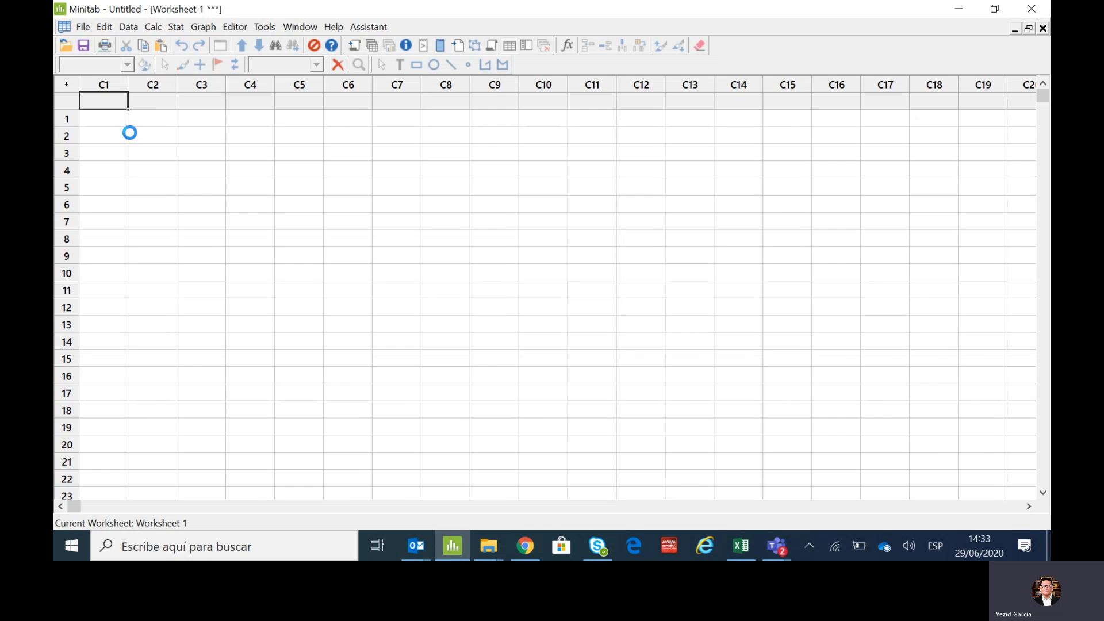
- Copy the ppm Fe Proyecto data with its header (D3:D33) from Excel into column C2 of the Minitab worksheet
left_click(741, 547)
left_click_drag(341, 211, 340, 447)
key("ctrl+c")
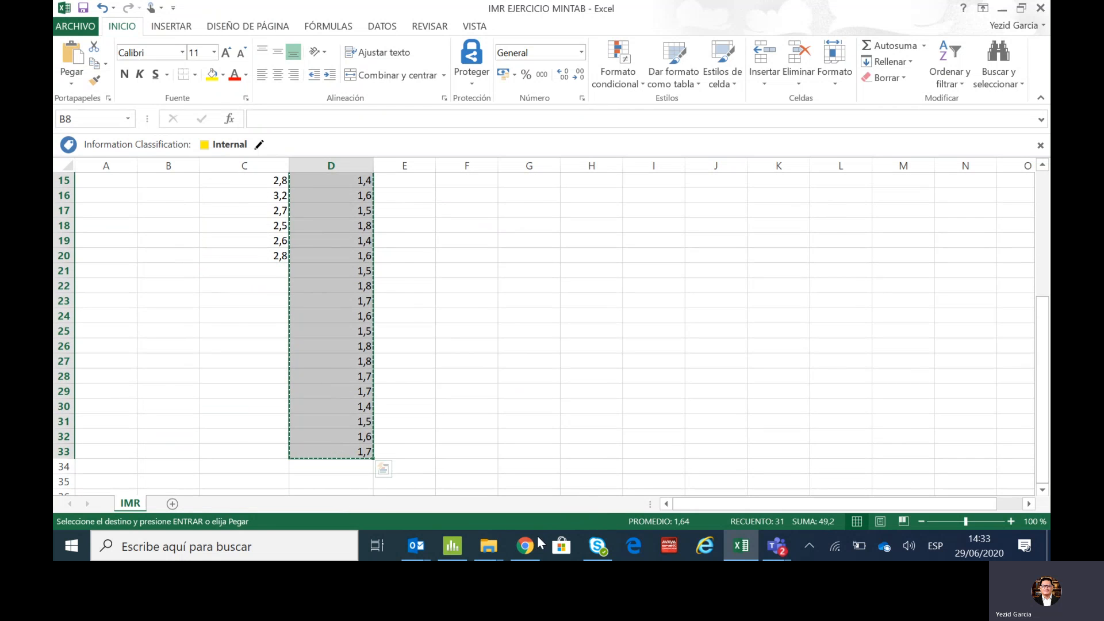
left_click(453, 546)
left_click(191, 101)
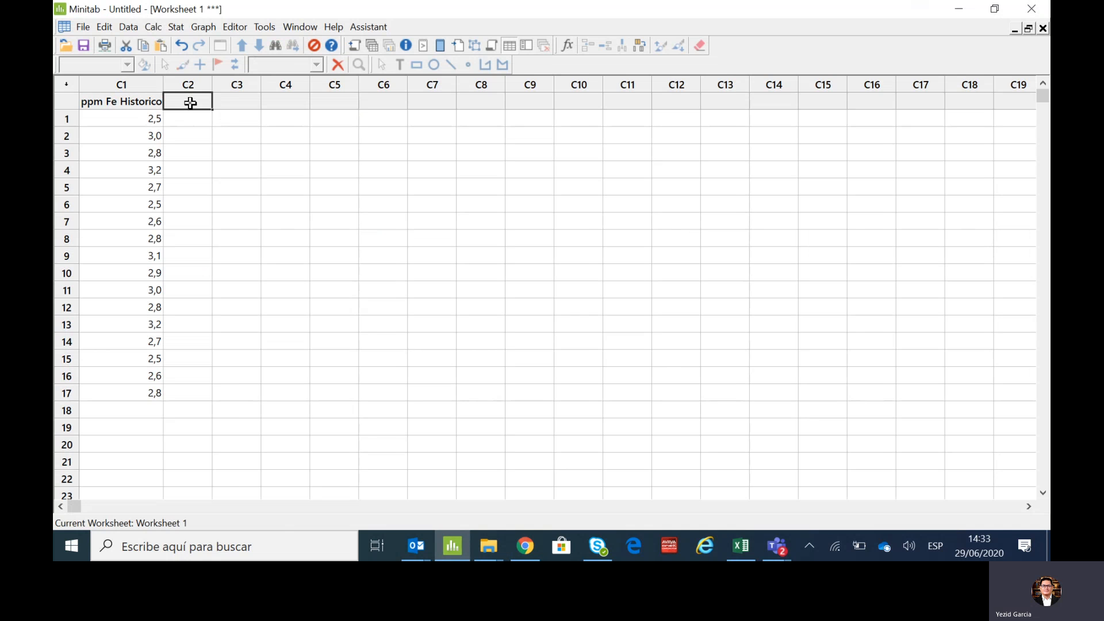
key("ctrl+v")
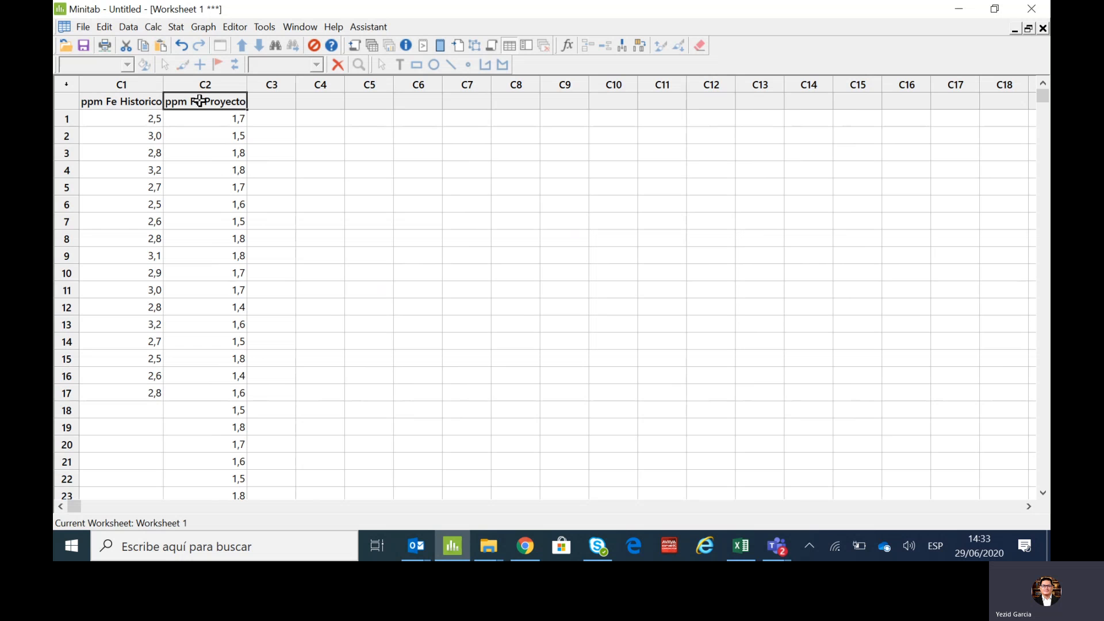
- Rename column C2 as "ppm Fe Despues Proyecto"
left_click(201, 102)
type("Desp")
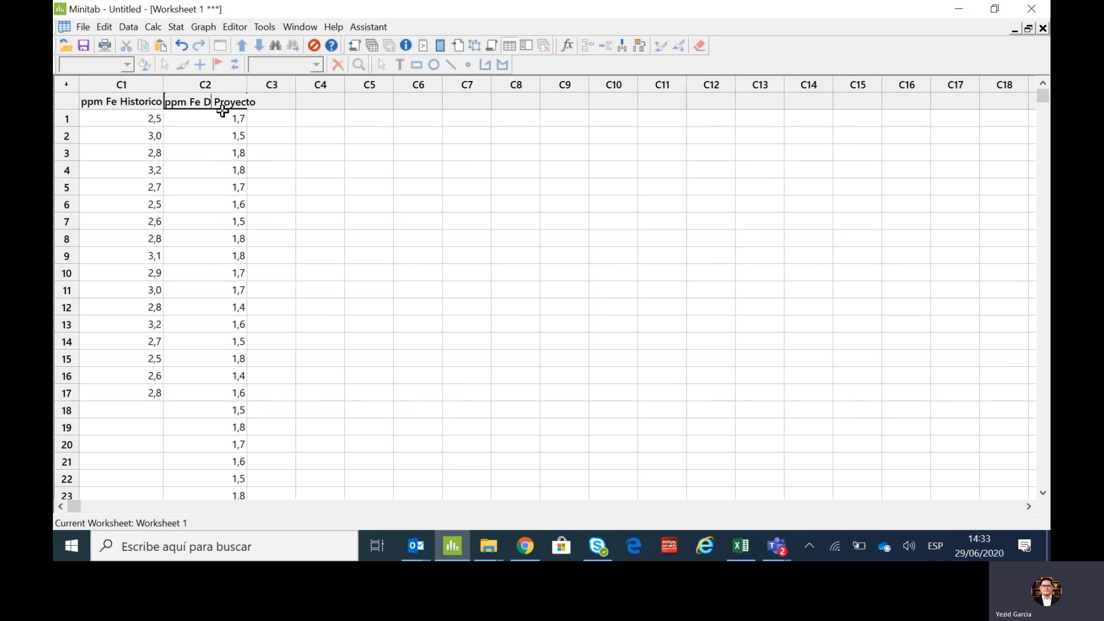
type("ues")
left_click(395, 238)
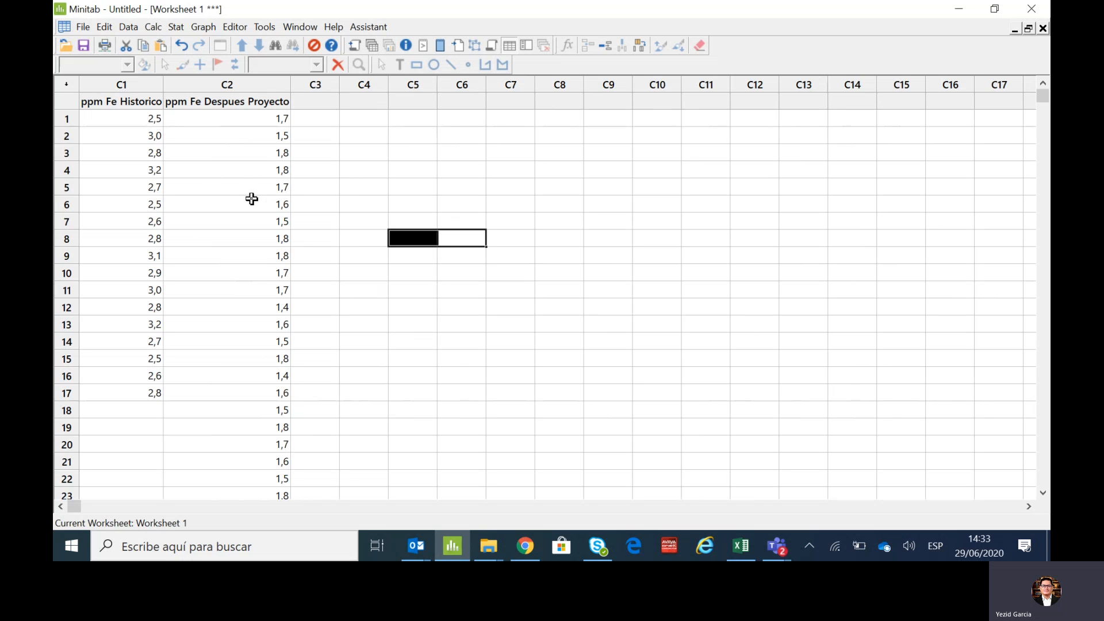
left_click(341, 165)
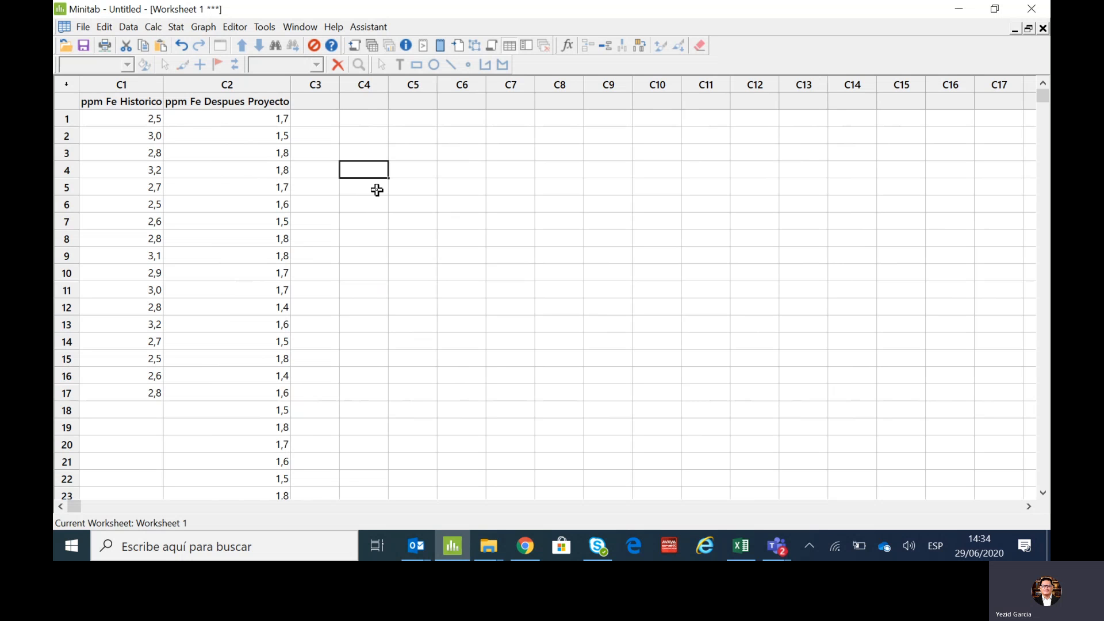
- Set up Display Descriptive Statistics with ppm Fe Historico and ppm Fe Despues Proyecto as the variables
left_click(177, 27)
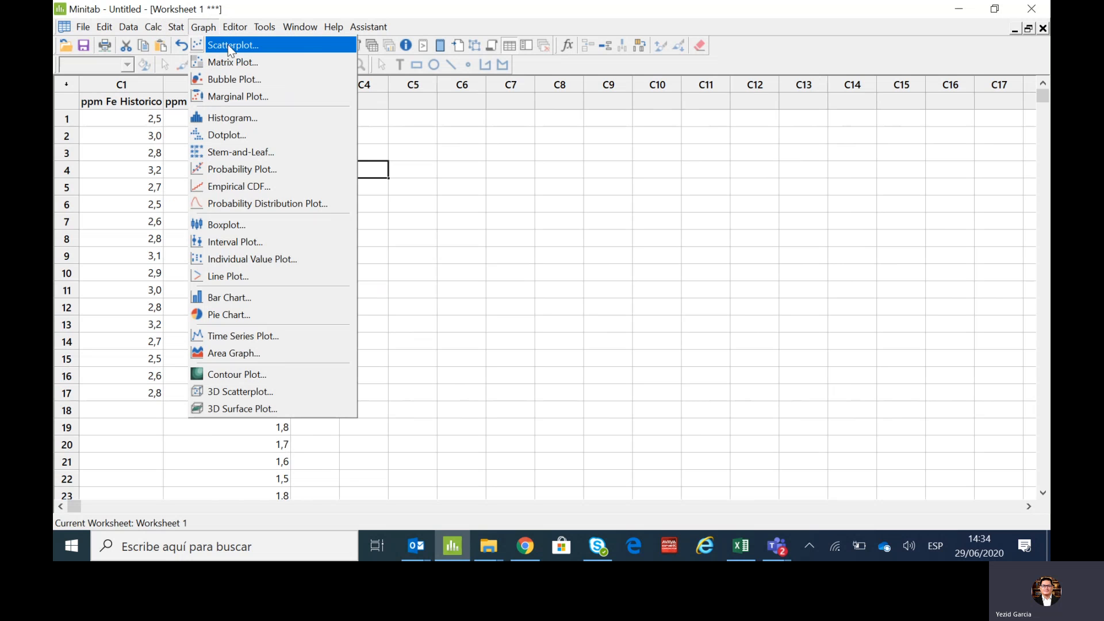
mouse_move(278, 51)
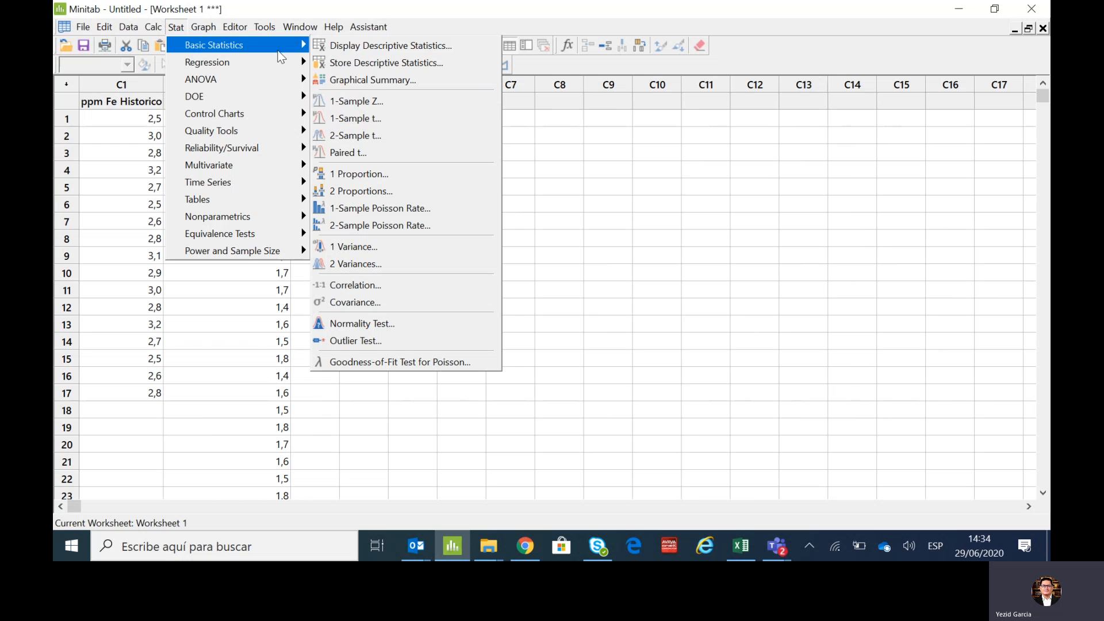
left_click(359, 47)
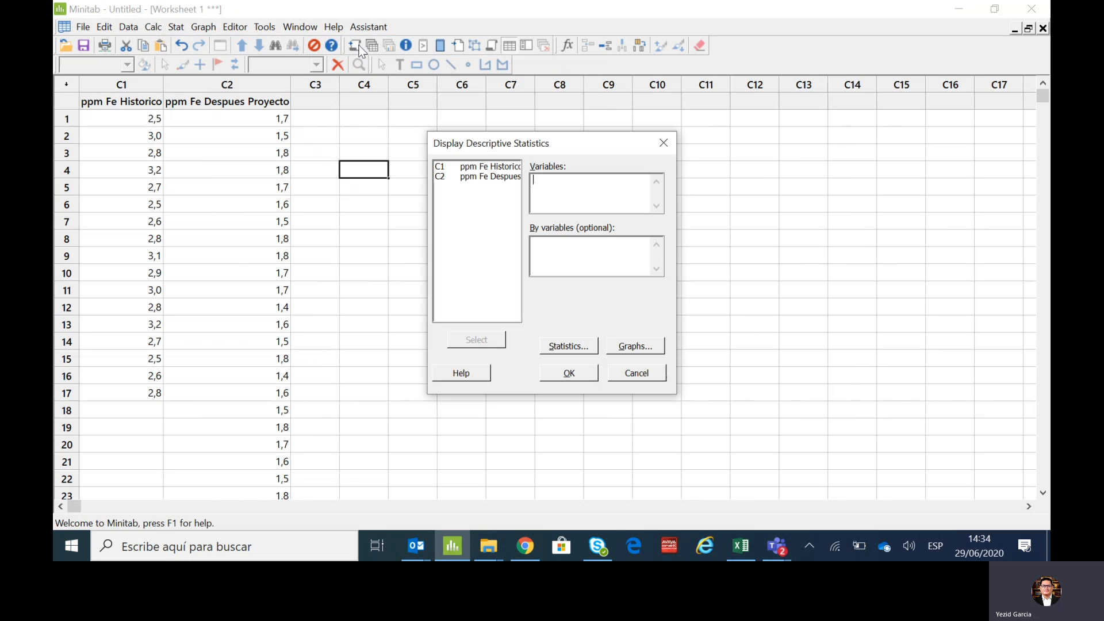
double_click(486, 170)
double_click(485, 175)
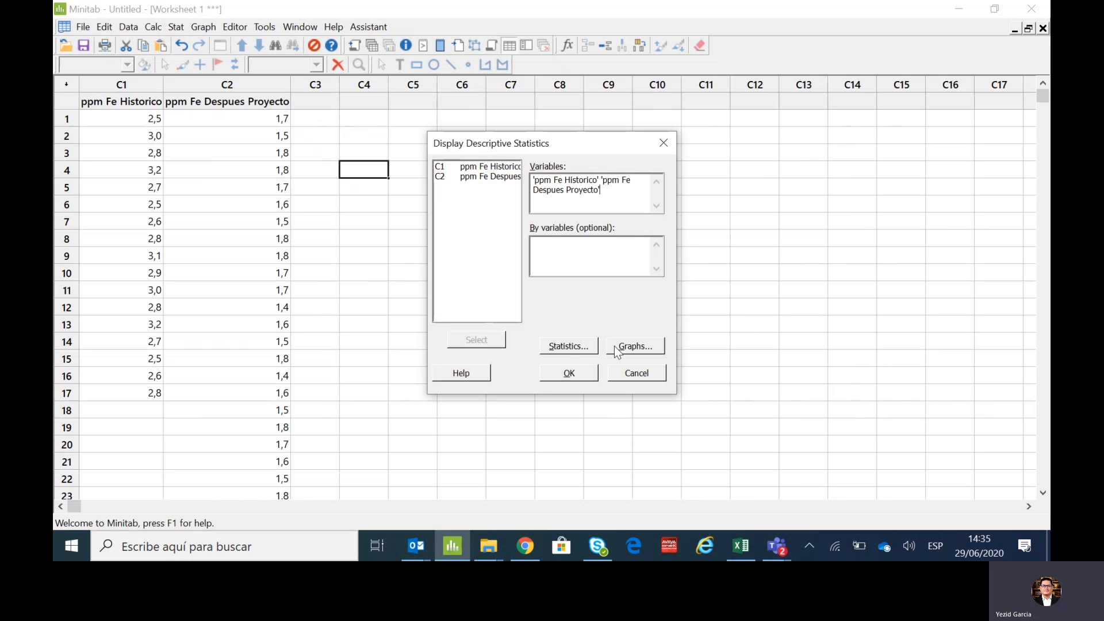
- Limit the statistics to mean, standard deviation, minimum, maximum and range, and generate the descriptive statistics
left_click(566, 348)
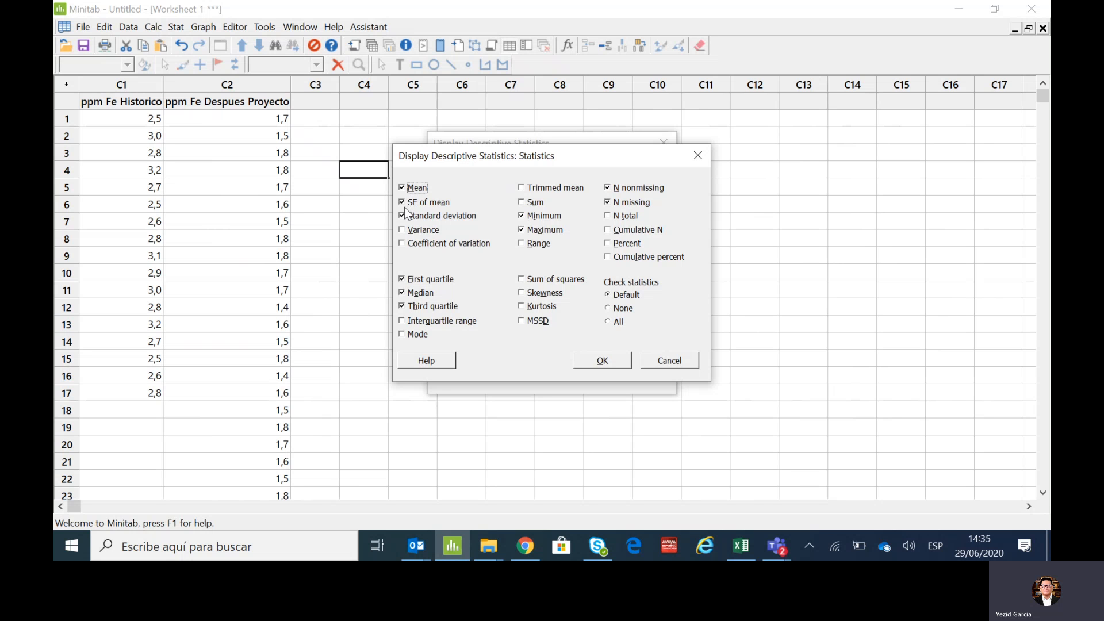
left_click(403, 203)
left_click(403, 280)
left_click(402, 293)
left_click(402, 306)
left_click(521, 244)
left_click(608, 202)
left_click(608, 188)
left_click(613, 355)
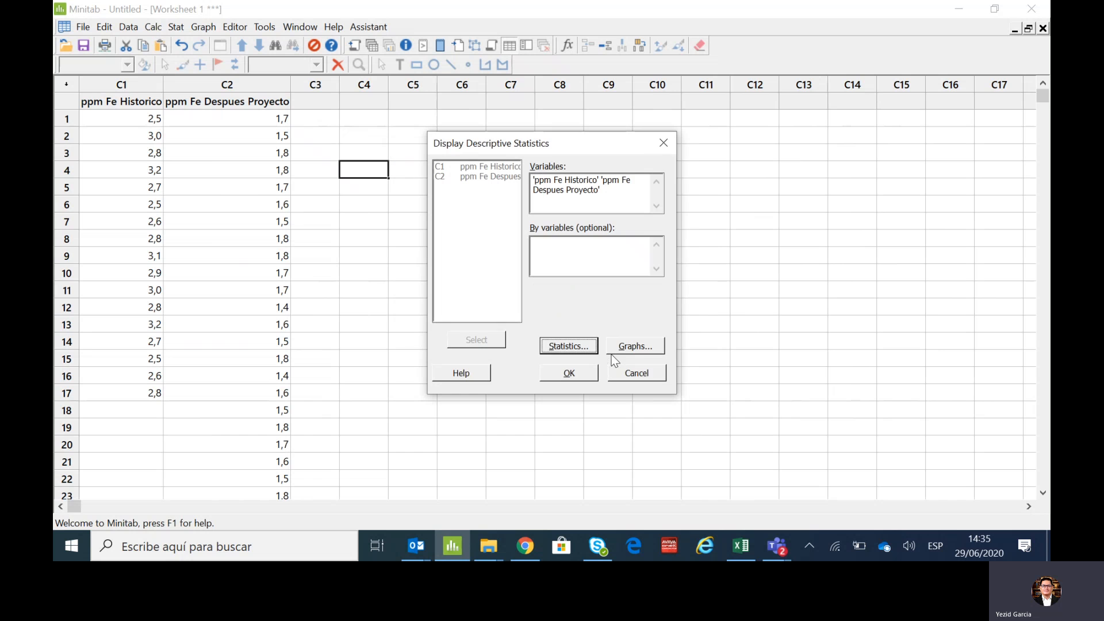
left_click(580, 375)
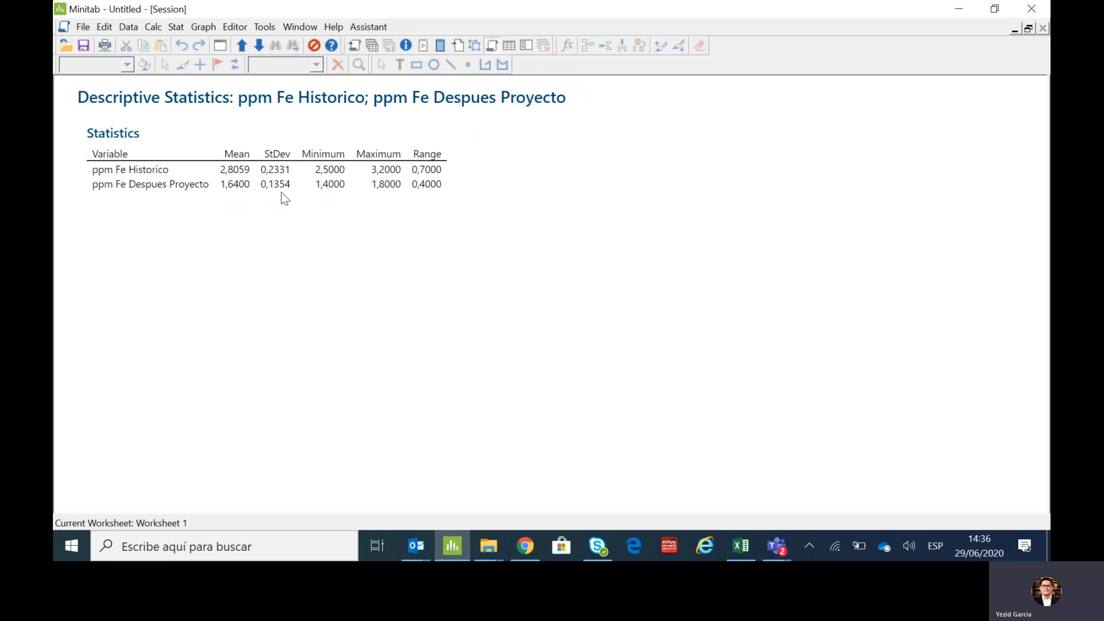
- Create a simple boxplot with multiple Y's for ppm Fe Historico and ppm Fe Despues Proyecto, and maximize the graph window
left_click(373, 45)
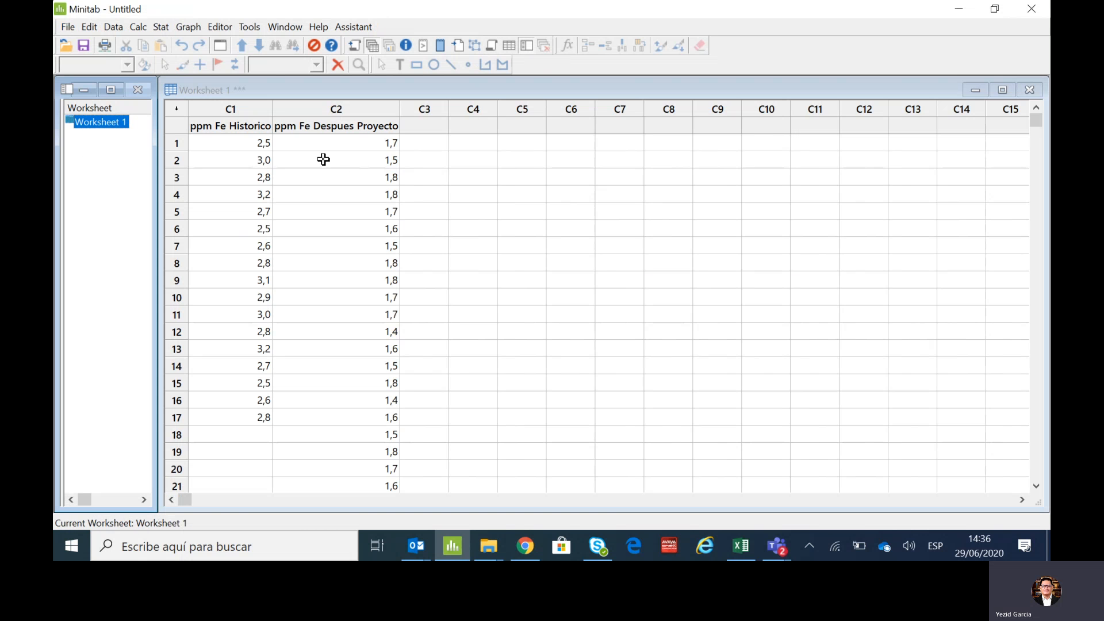
left_click(185, 30)
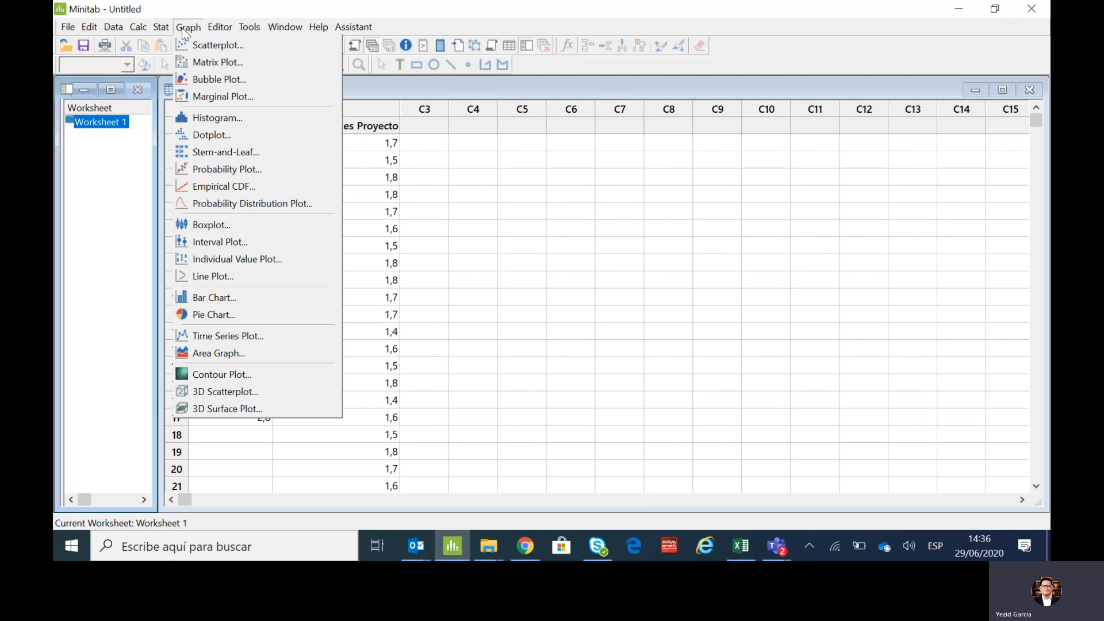
left_click(257, 230)
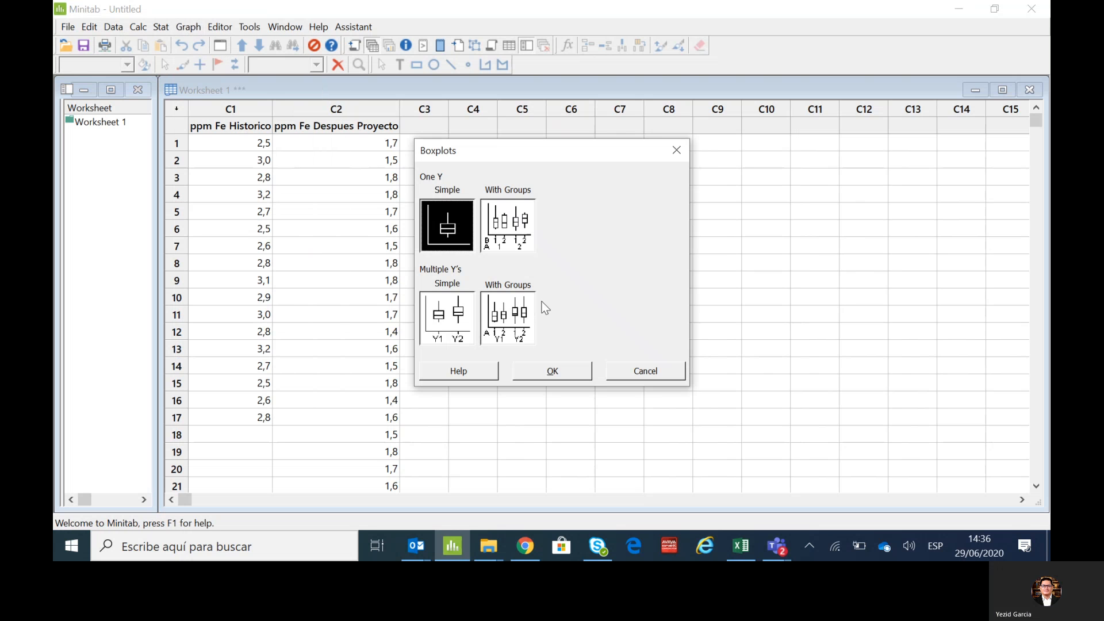
left_click(454, 317)
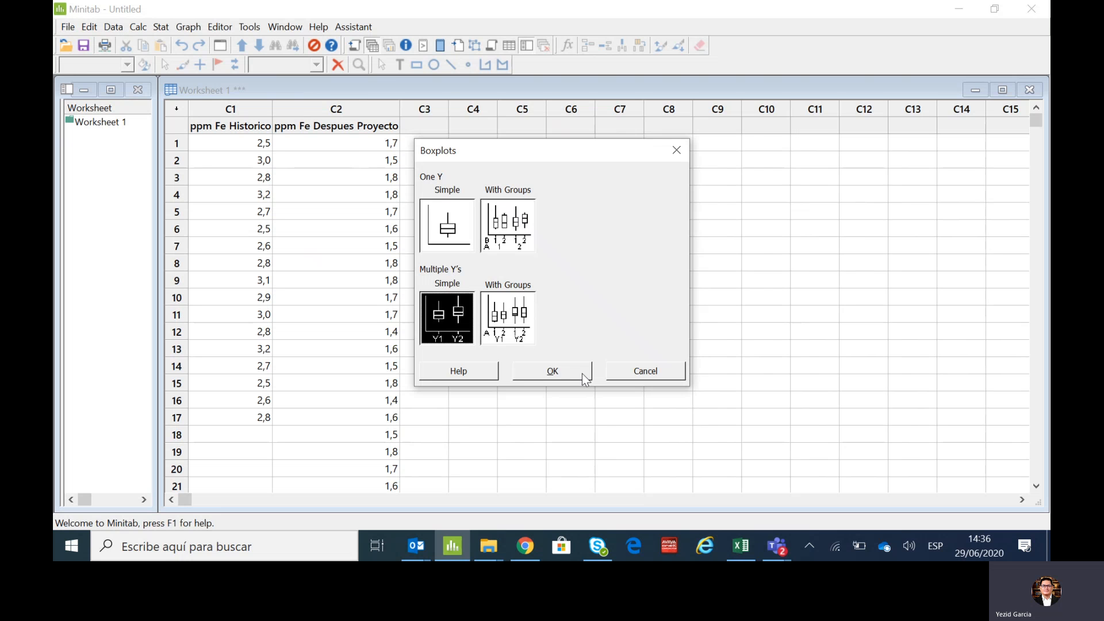
left_click(565, 371)
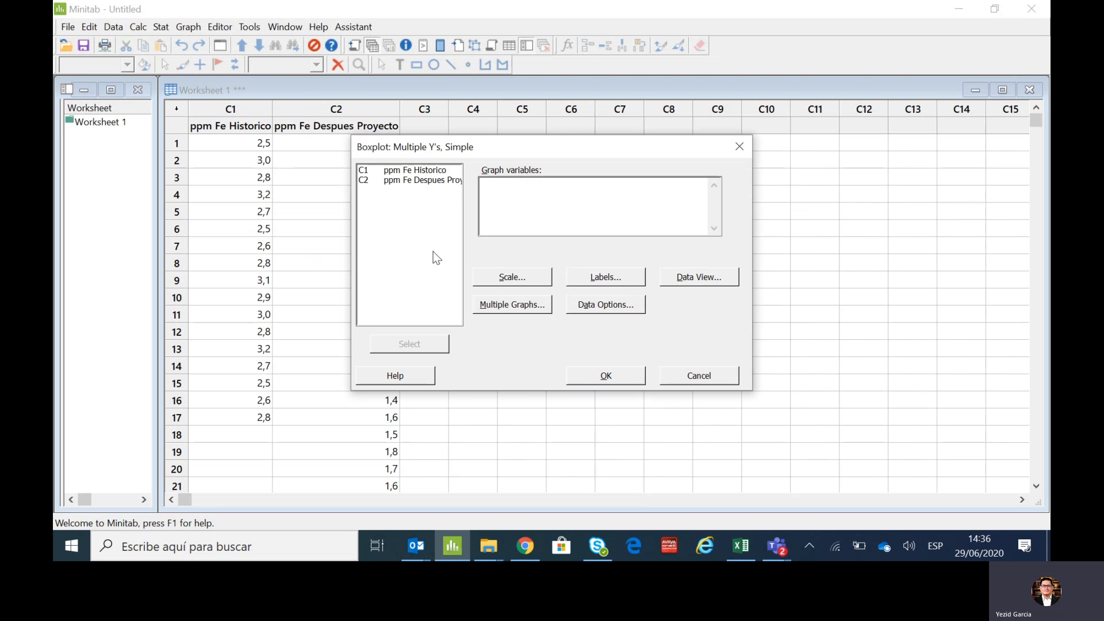
double_click(410, 170)
double_click(409, 181)
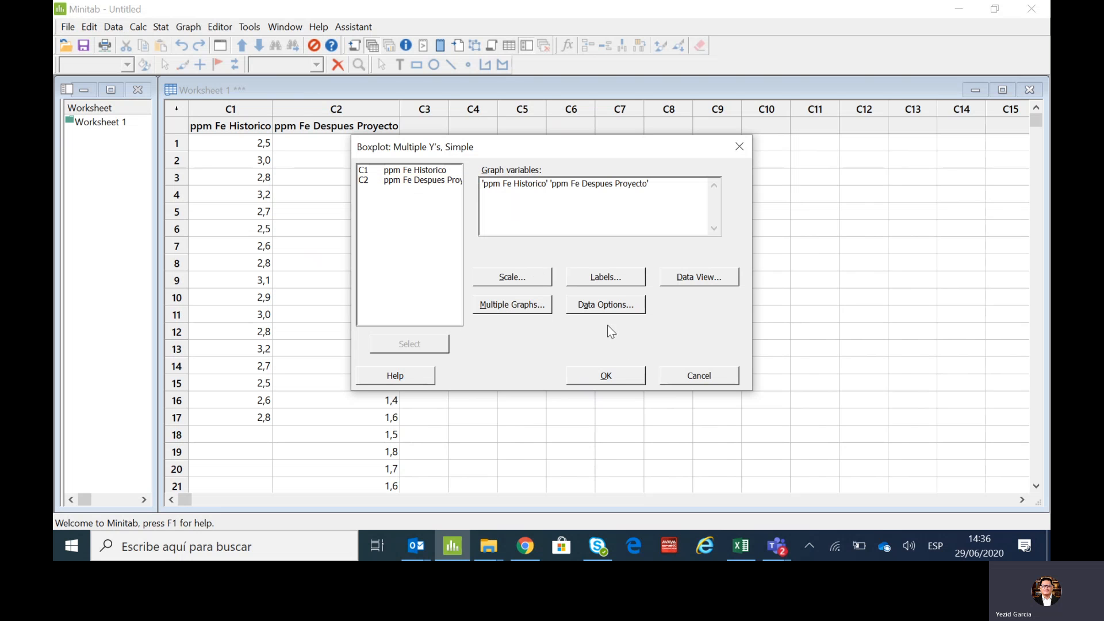
left_click(606, 373)
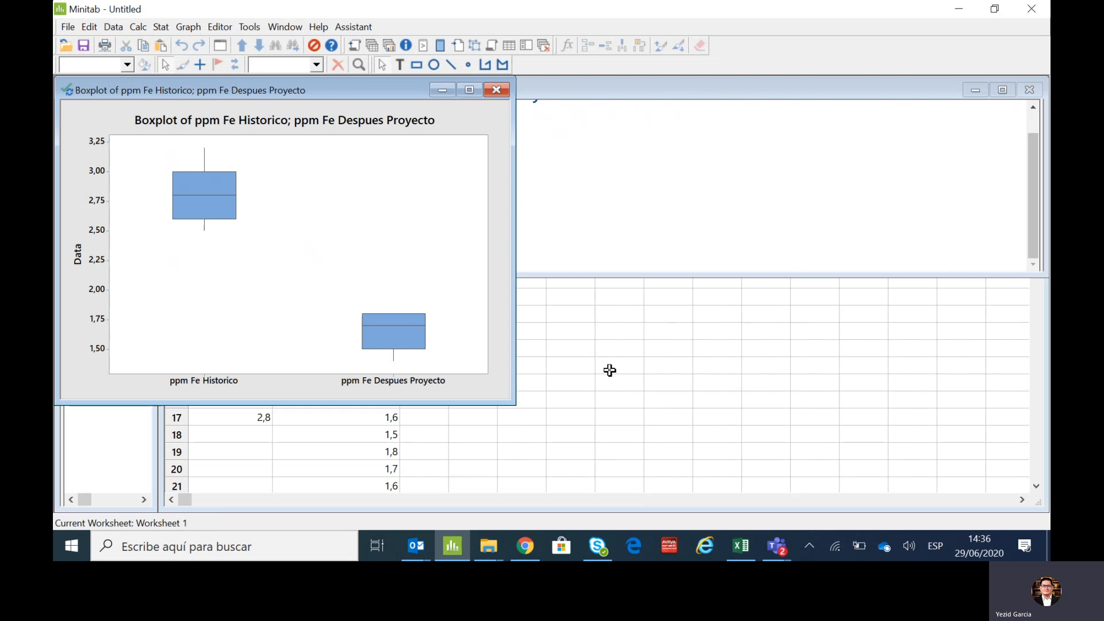
left_click(470, 91)
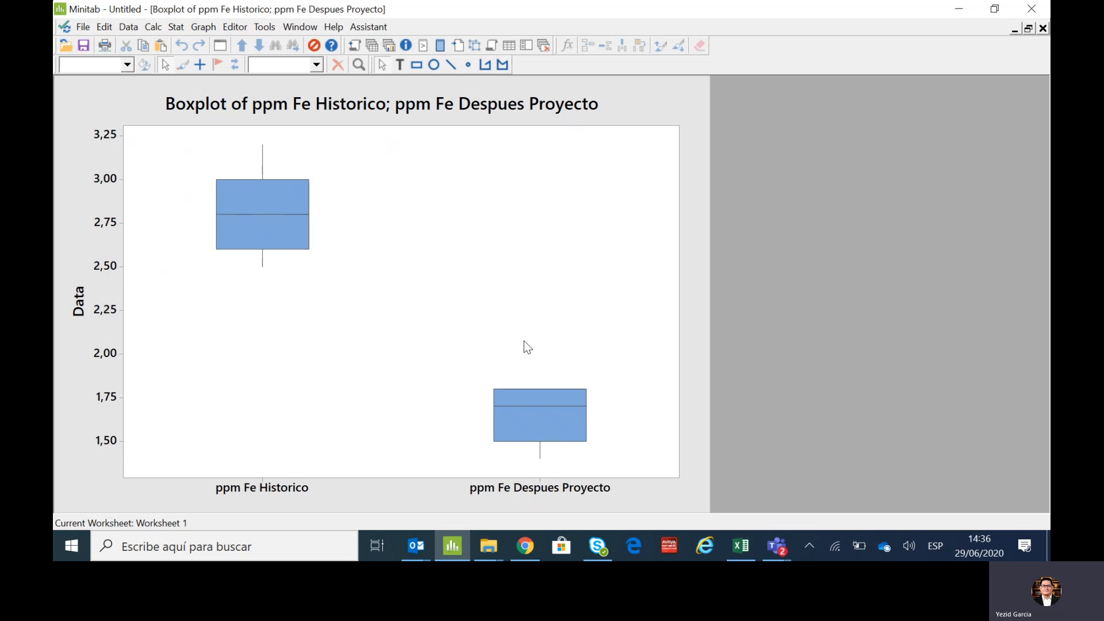
- Add a horizontal reference line to the boxplot at Y value 2
right_click(128, 266)
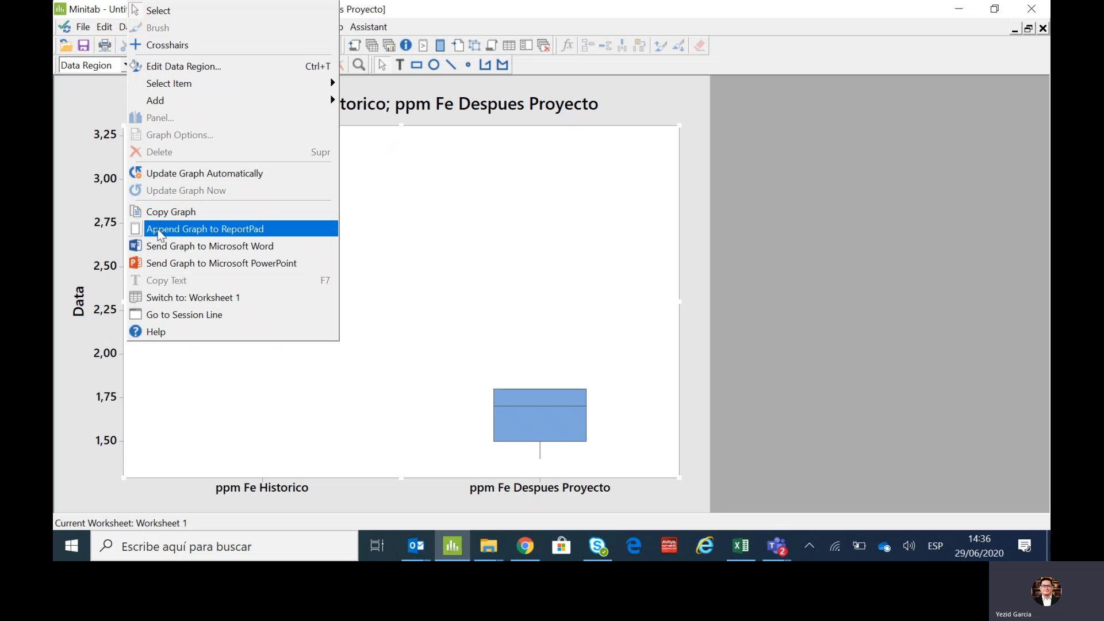
mouse_move(287, 108)
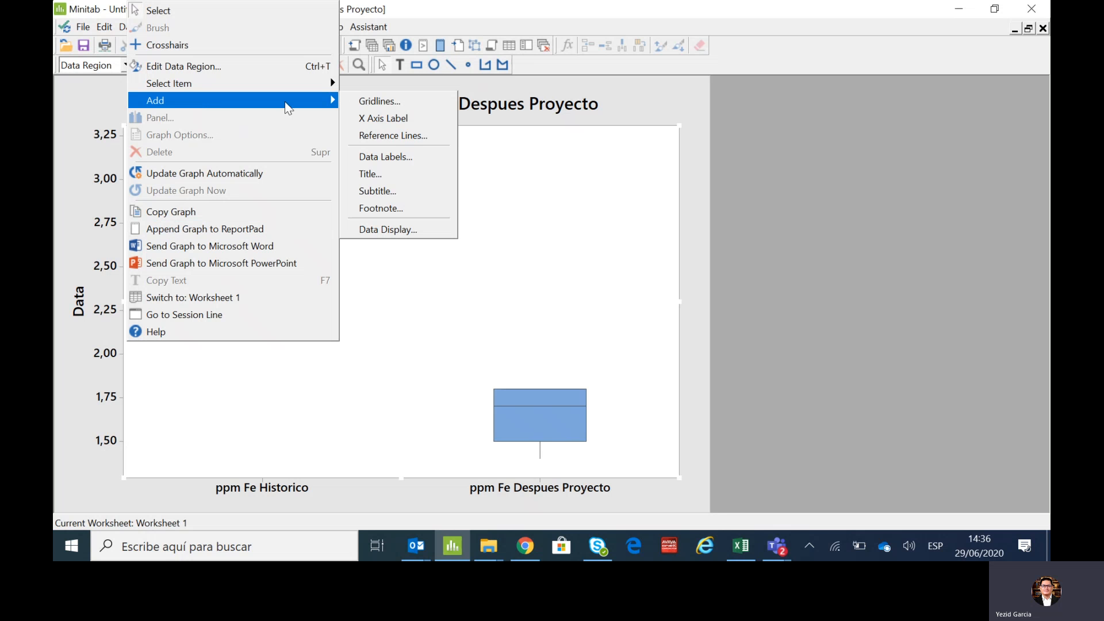
left_click(402, 138)
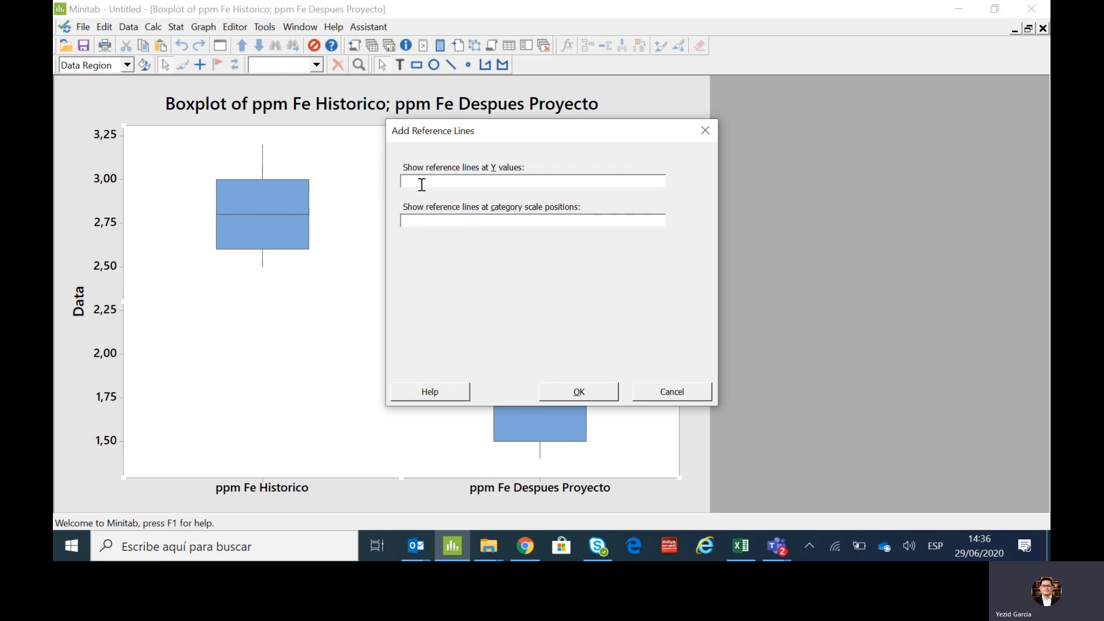
type("2")
key("Return")
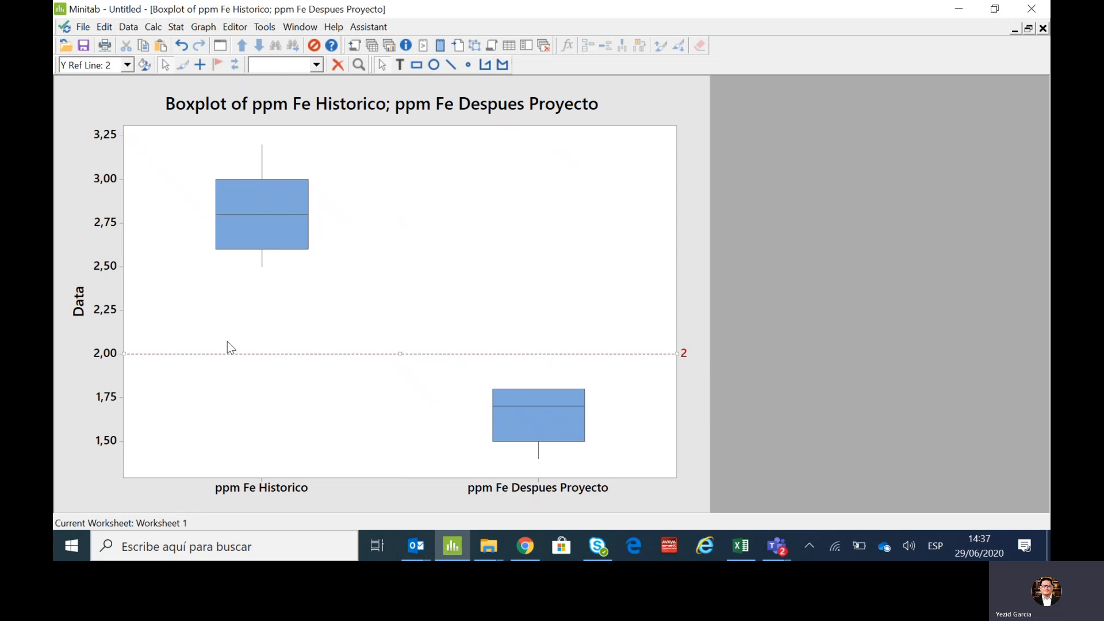
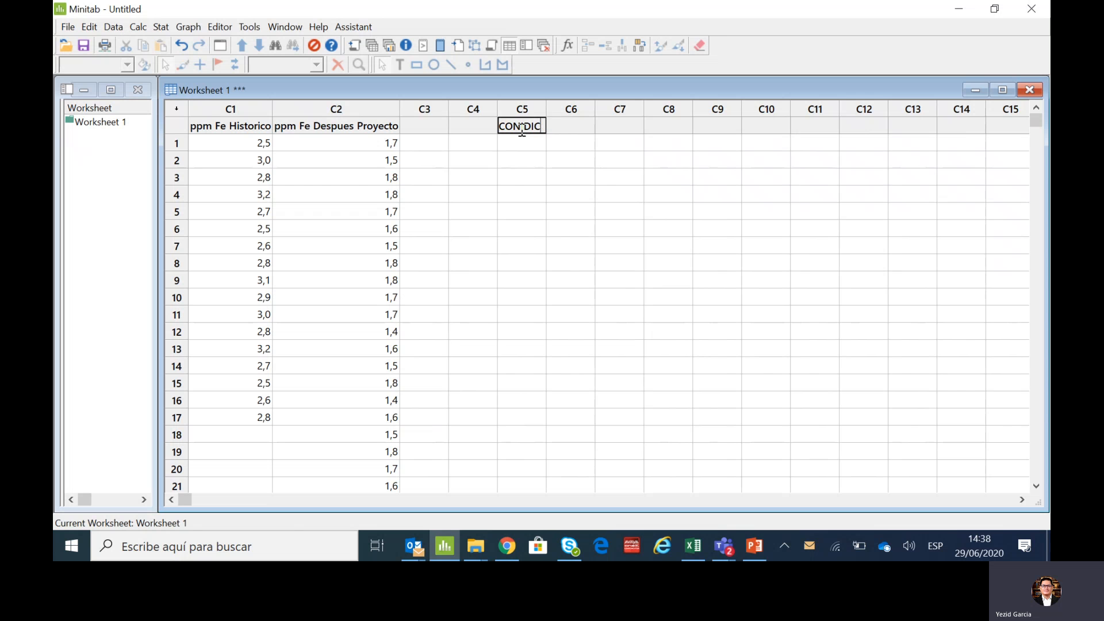
- Name column C5 CONIDICIONES and column C6 ppm de Fe in the worksheet
type("IONES")
left_click(529, 179)
left_click(604, 128)
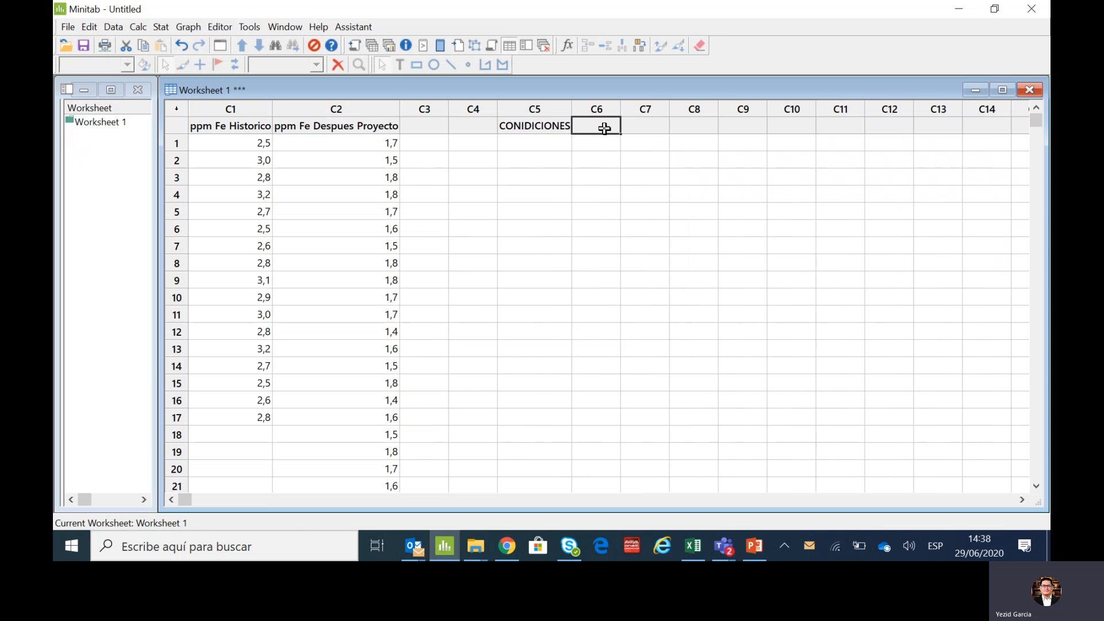
type("pp")
type("MM")
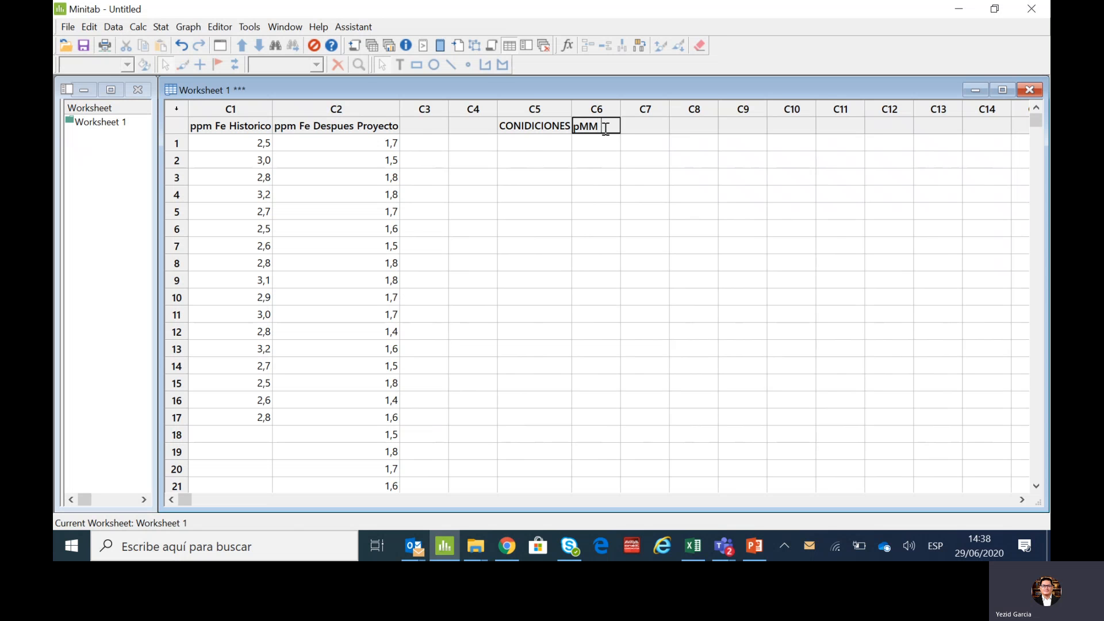
key("BackSpace")
type("pm de")
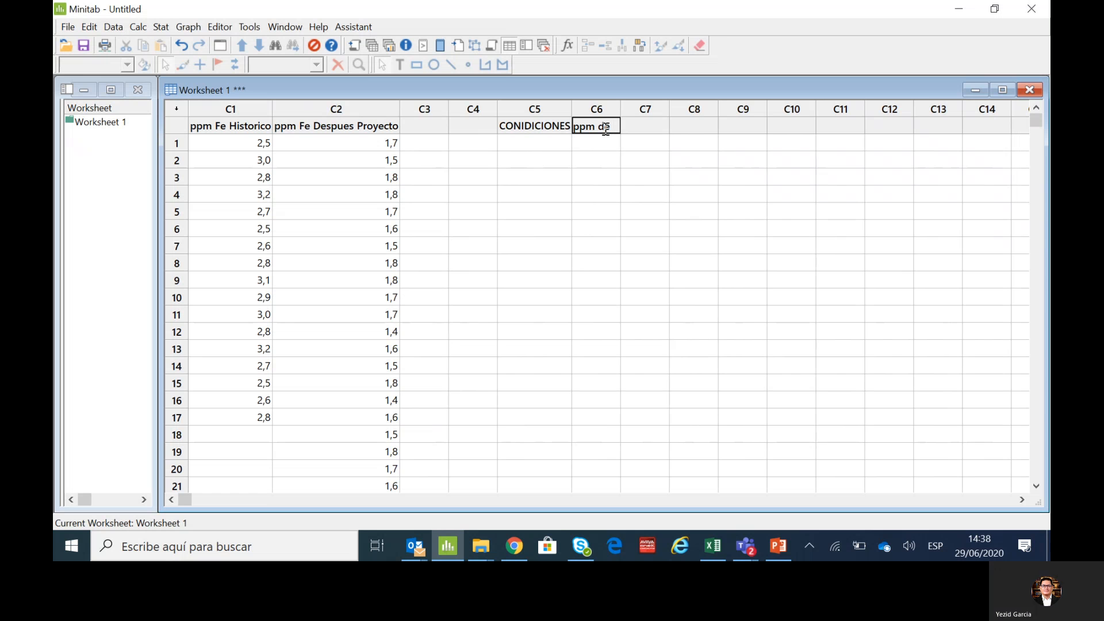
type(" Fe")
key("Return")
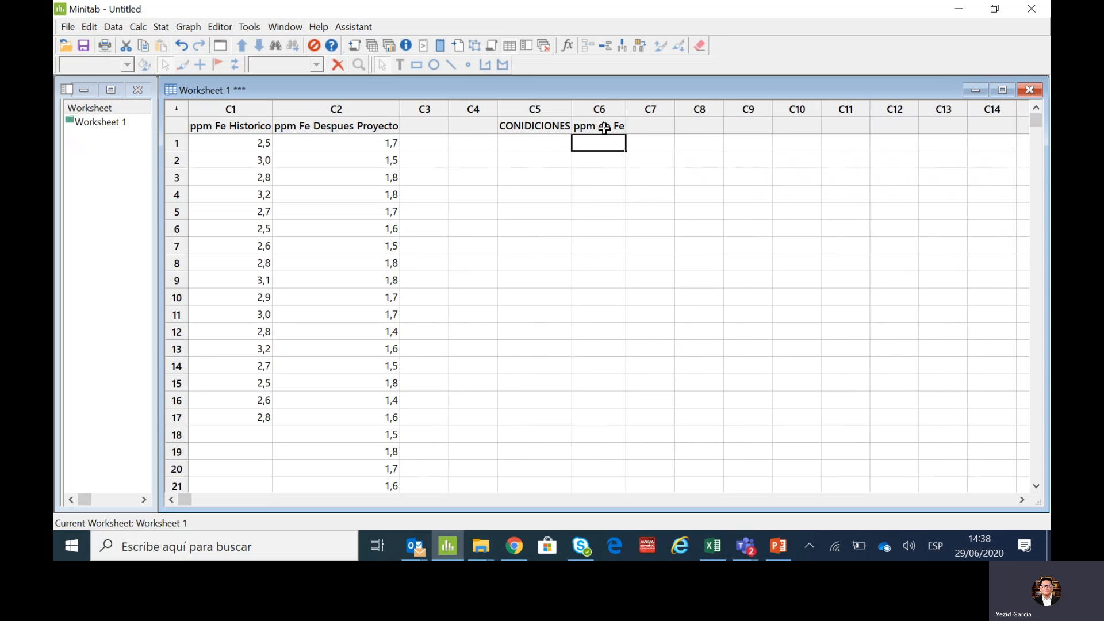
left_click(604, 127)
left_click(601, 158)
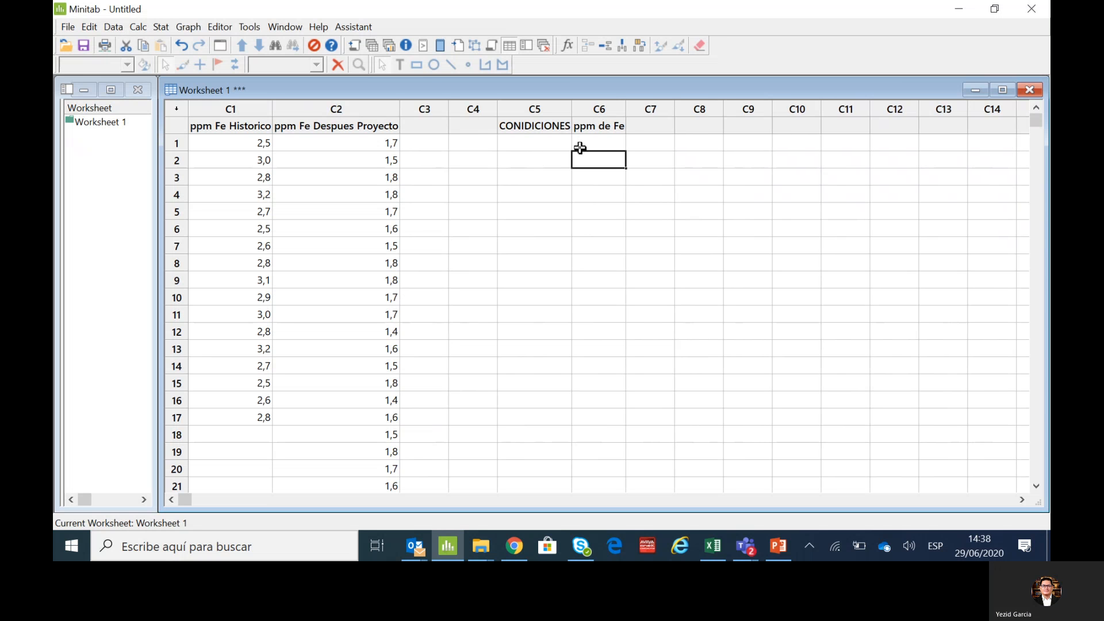
- Enter HISTORICO in row 1 of the CONIDICIONES column
left_click(544, 145)
type("Hi")
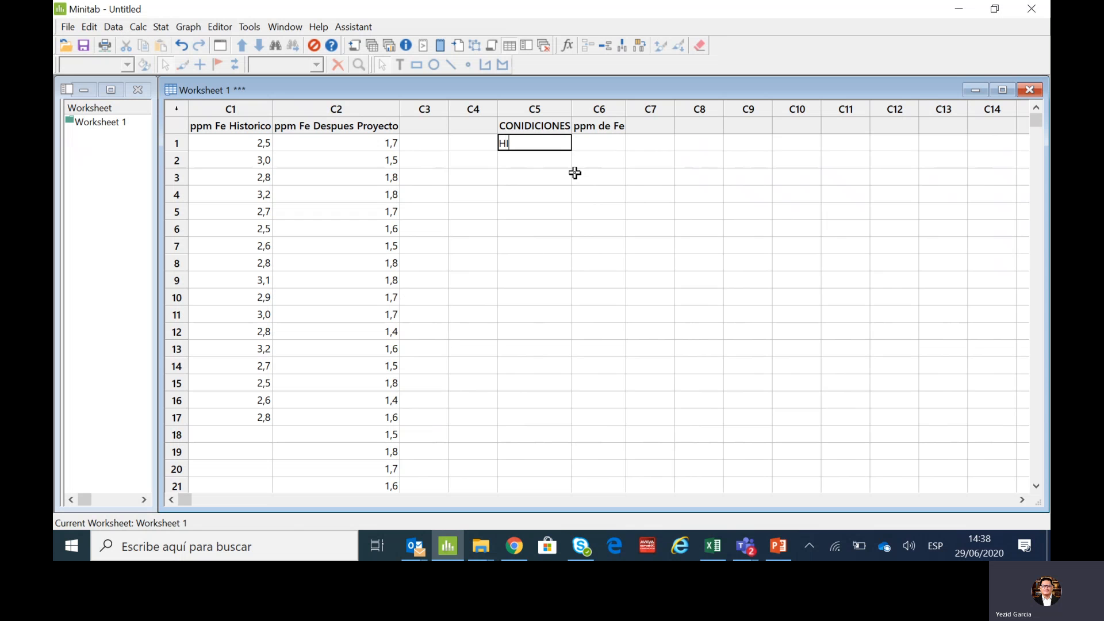
type("STORICO")
key("Return")
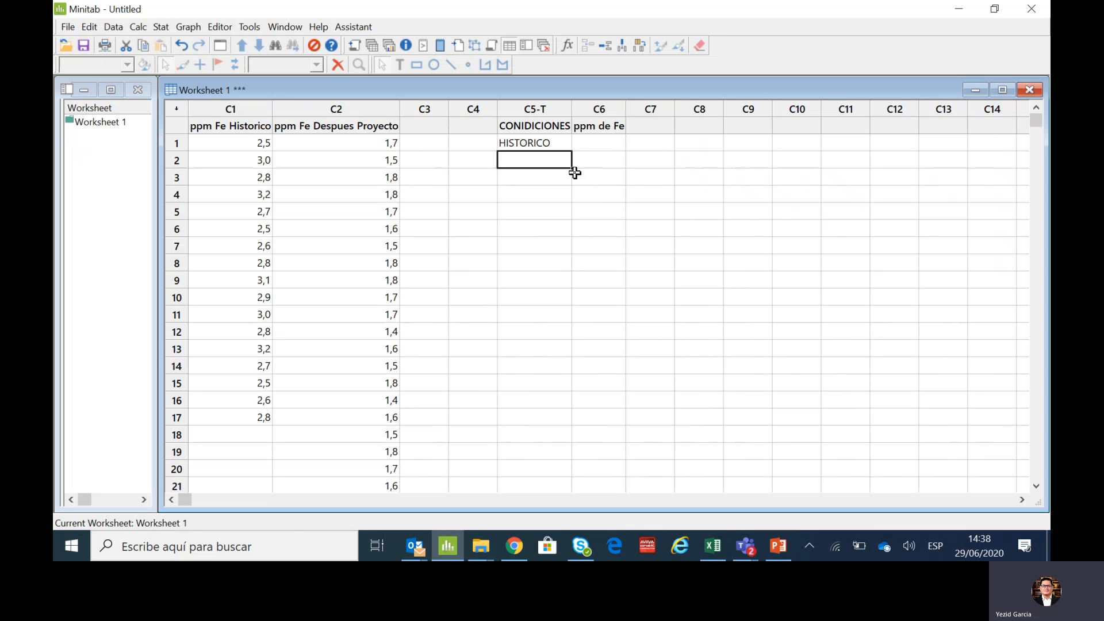
- Copy all ppm Fe Historico values into ppm de Fe from row 1, and fill HISTORICO down CONIDICIONES through row 17
left_click_drag(256, 145, 234, 416)
key("ctrl+c")
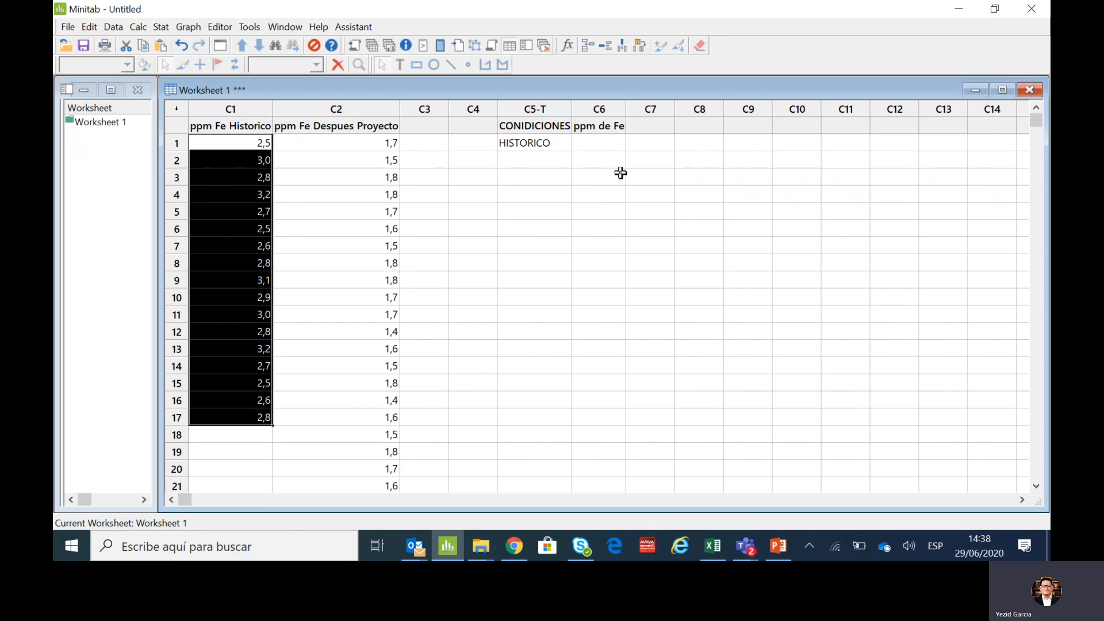
left_click(600, 145)
key("ctrl+v")
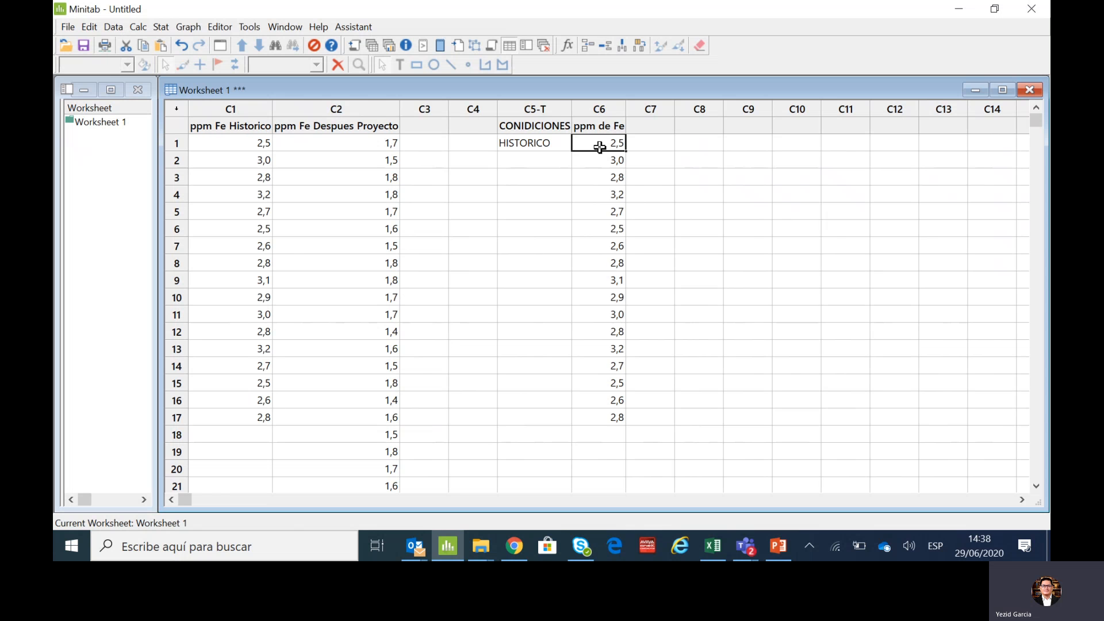
left_click(544, 144)
left_click_drag(570, 149, 565, 425)
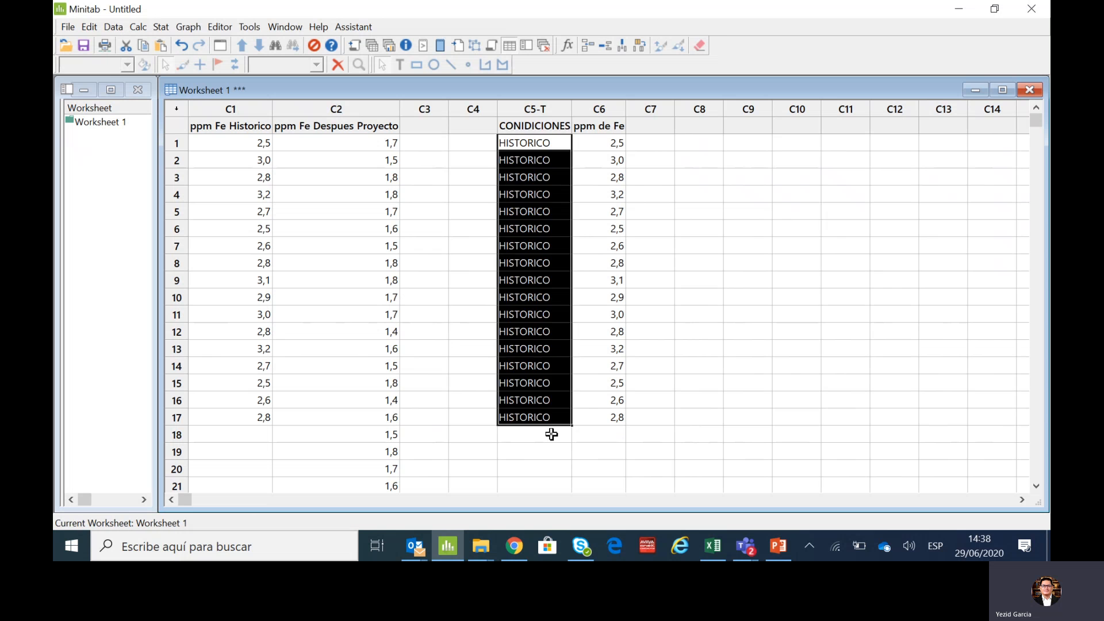
- Enter DESPUES in row 18 of the CONIDICIONES column
left_click(552, 435)
type("DESP")
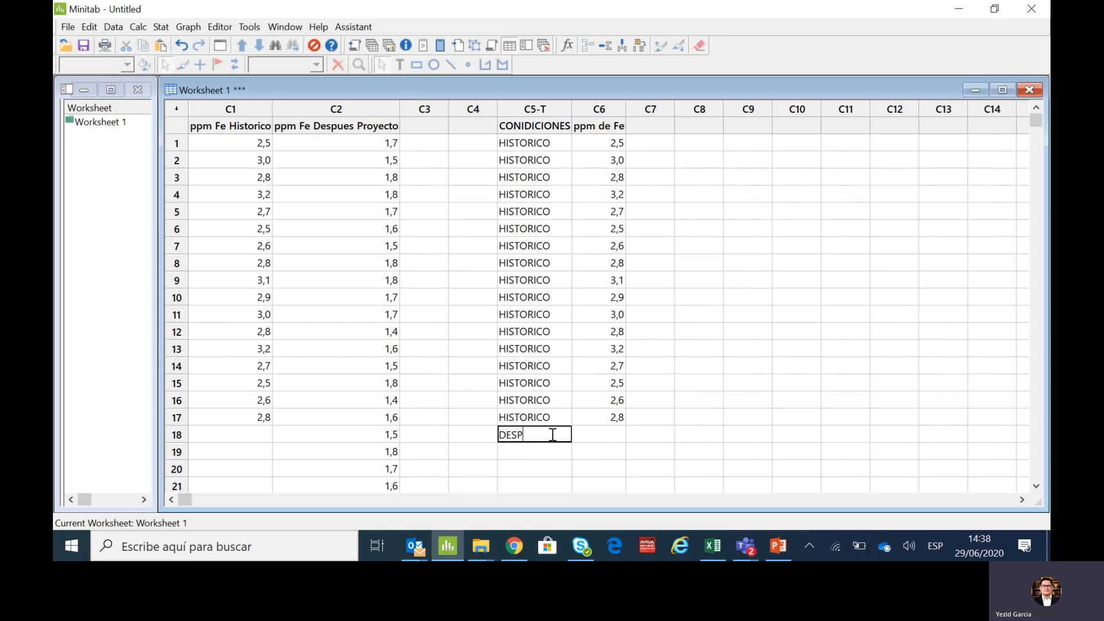
type("UES")
key("Return")
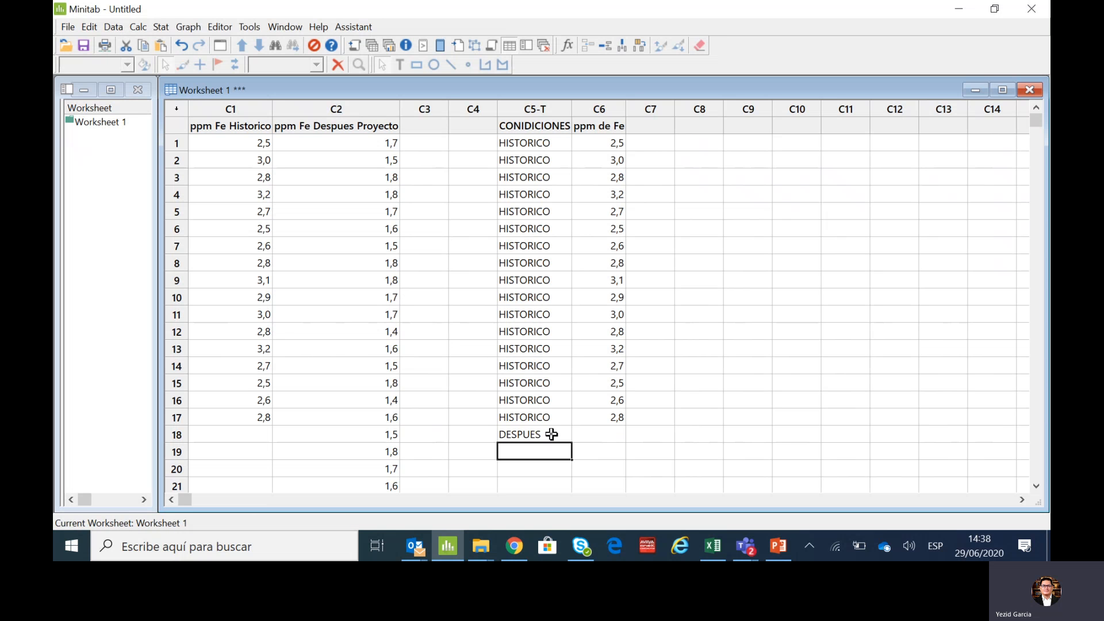
- Copy all ppm Fe Despues Proyecto values into the ppm de Fe column starting at row 18
left_click(357, 144)
left_click_drag(355, 163, 371, 422)
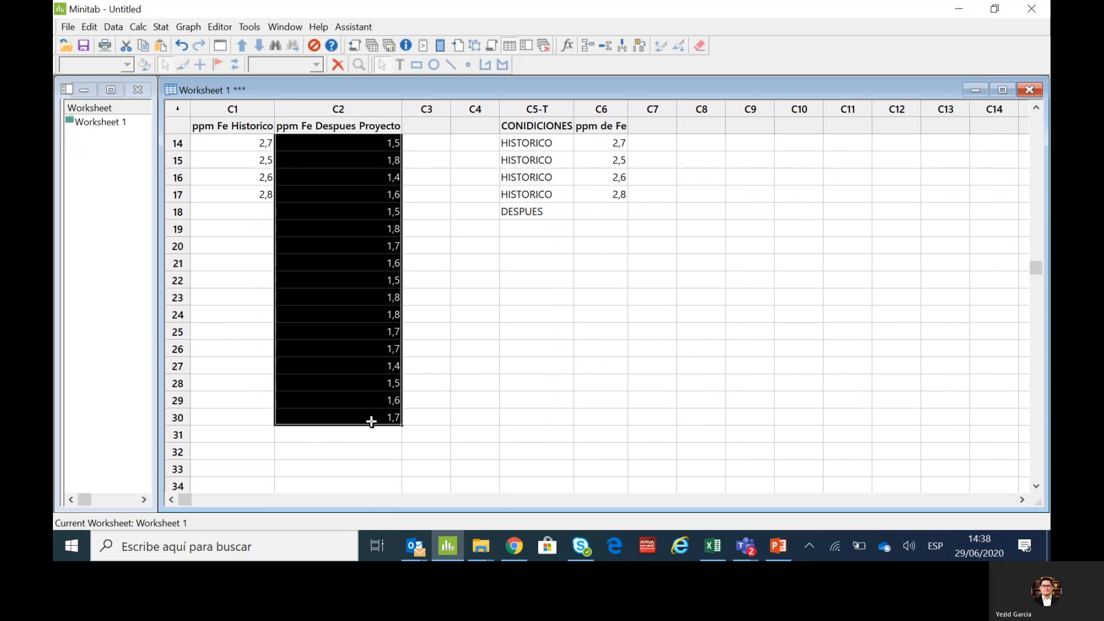
key("ctrl+c")
left_click(598, 211)
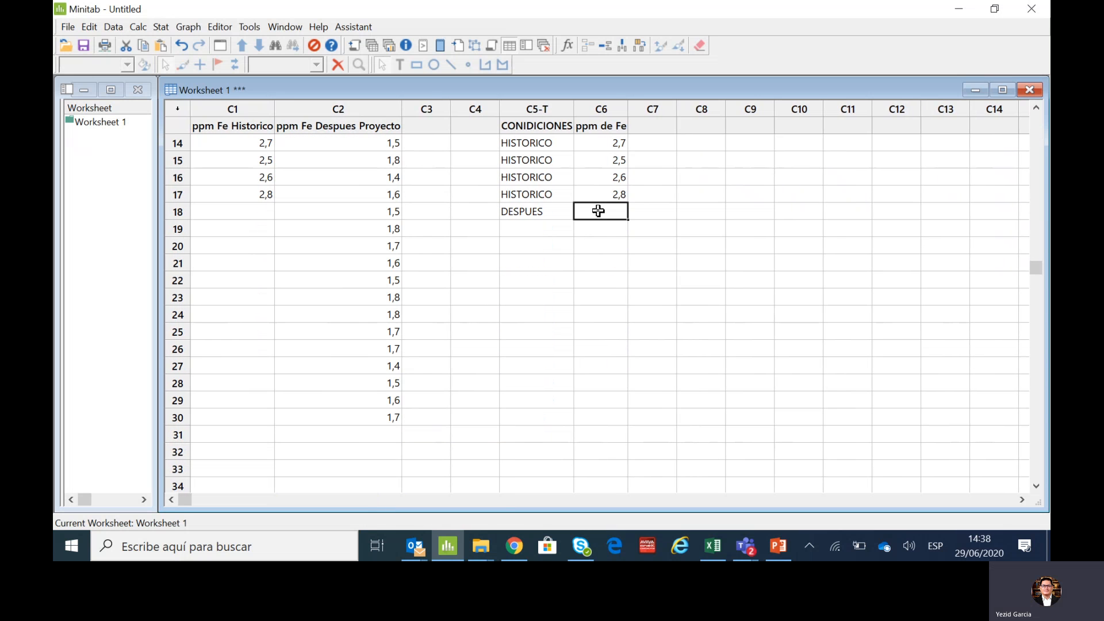
key("ctrl+v")
- Fill DESPUES down the CONIDICIONES column from row 18 through row 47
left_click(532, 212)
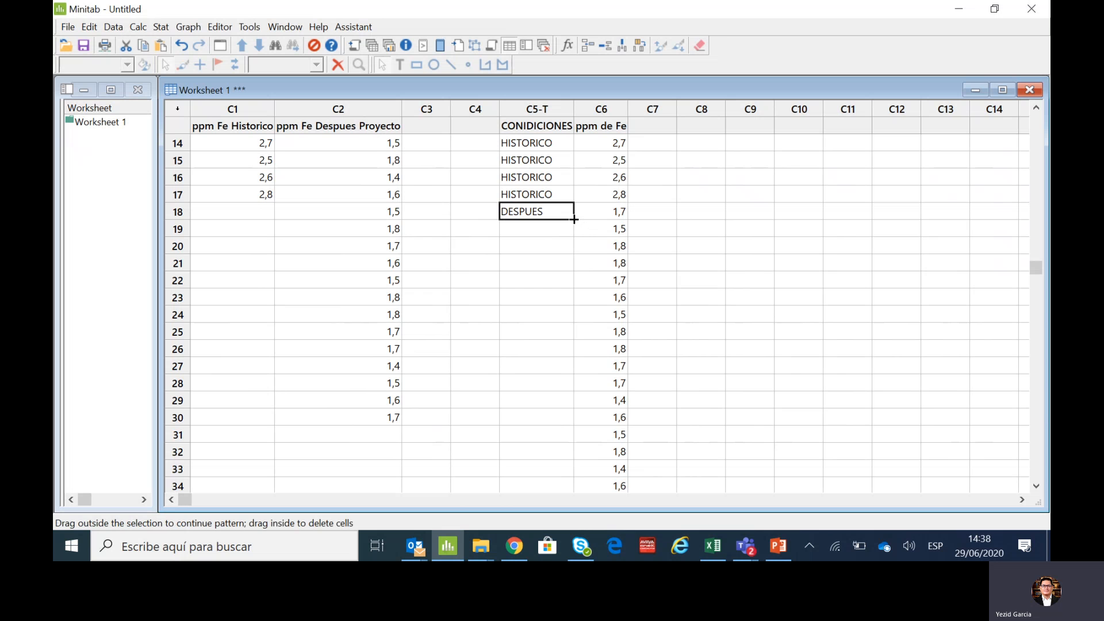
left_click_drag(574, 219, 566, 392)
left_click(715, 388)
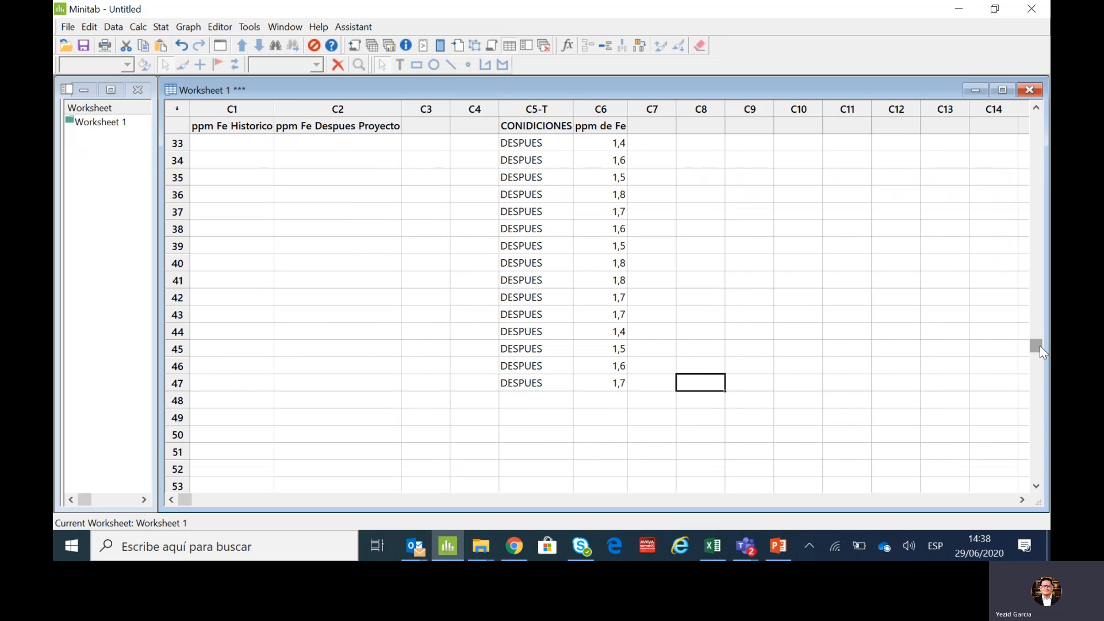
left_click_drag(1040, 346, 1035, 121)
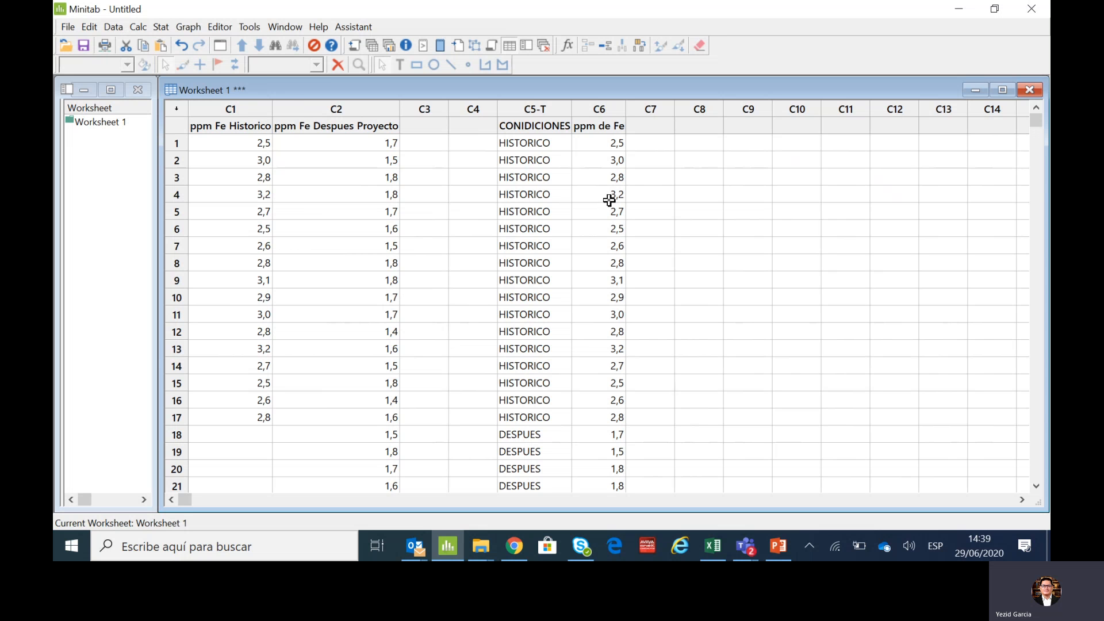
- Set up an I-MR control chart for individuals with ppm de Fe as the variable
left_click(160, 27)
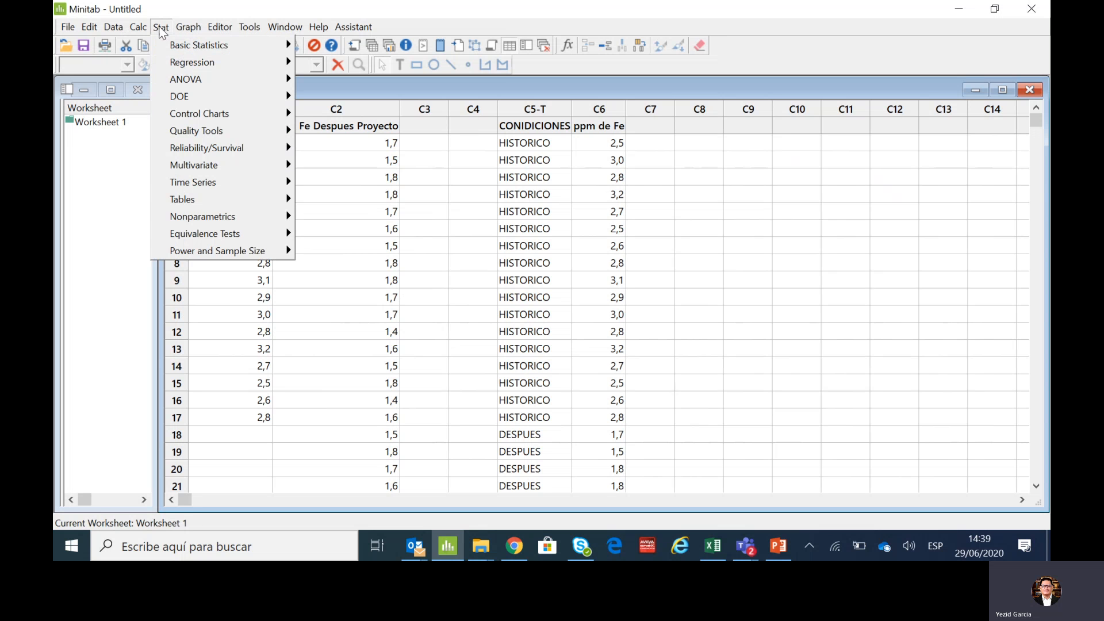
mouse_move(192, 138)
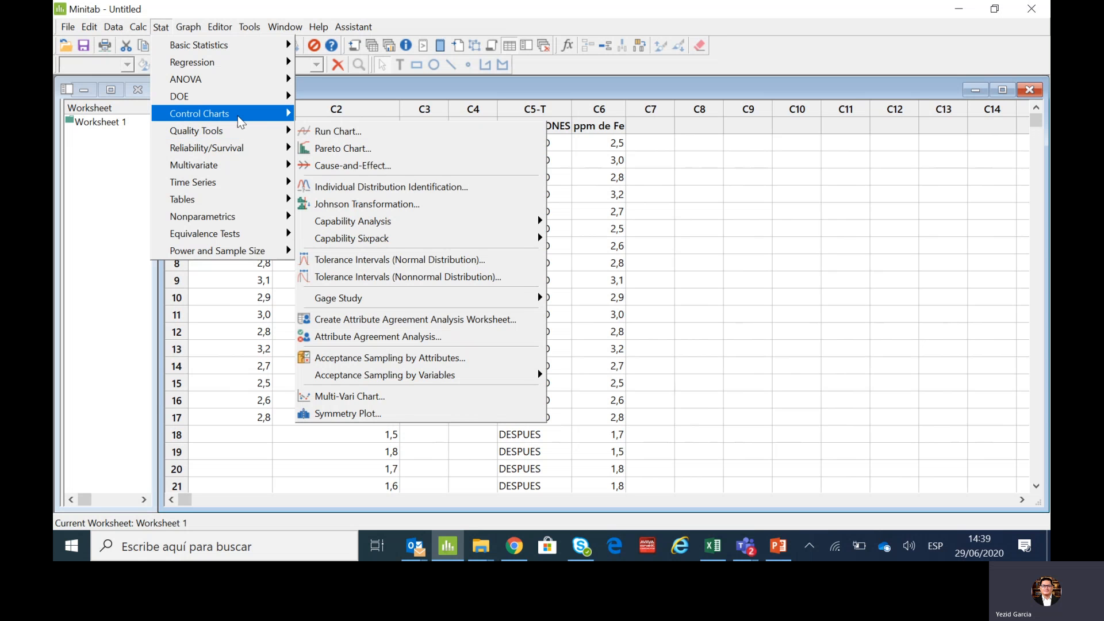
mouse_move(237, 115)
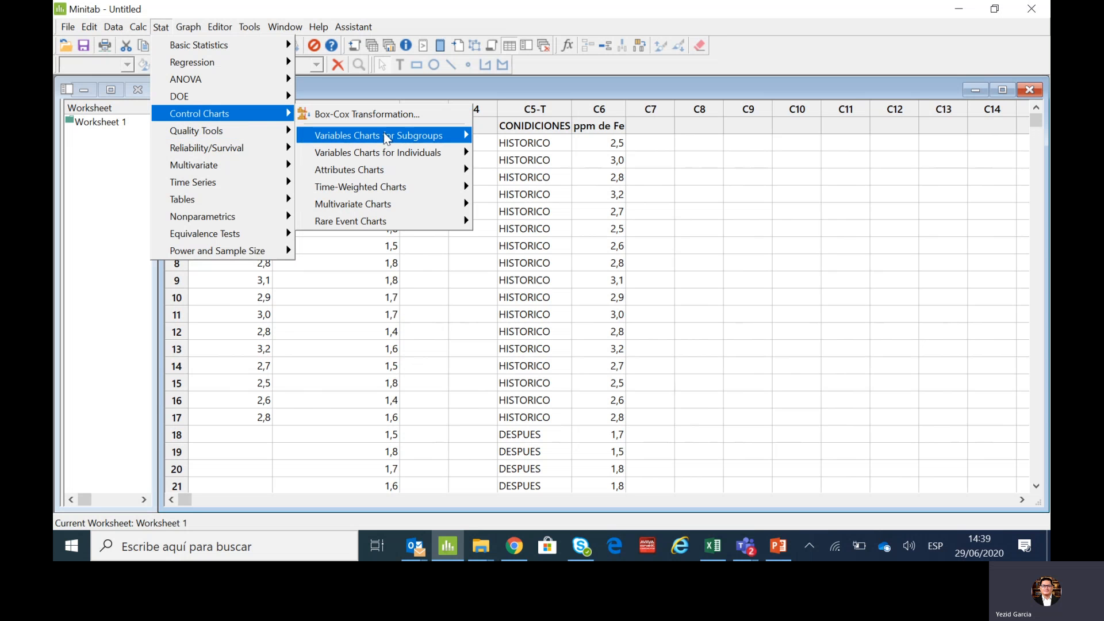
mouse_move(386, 154)
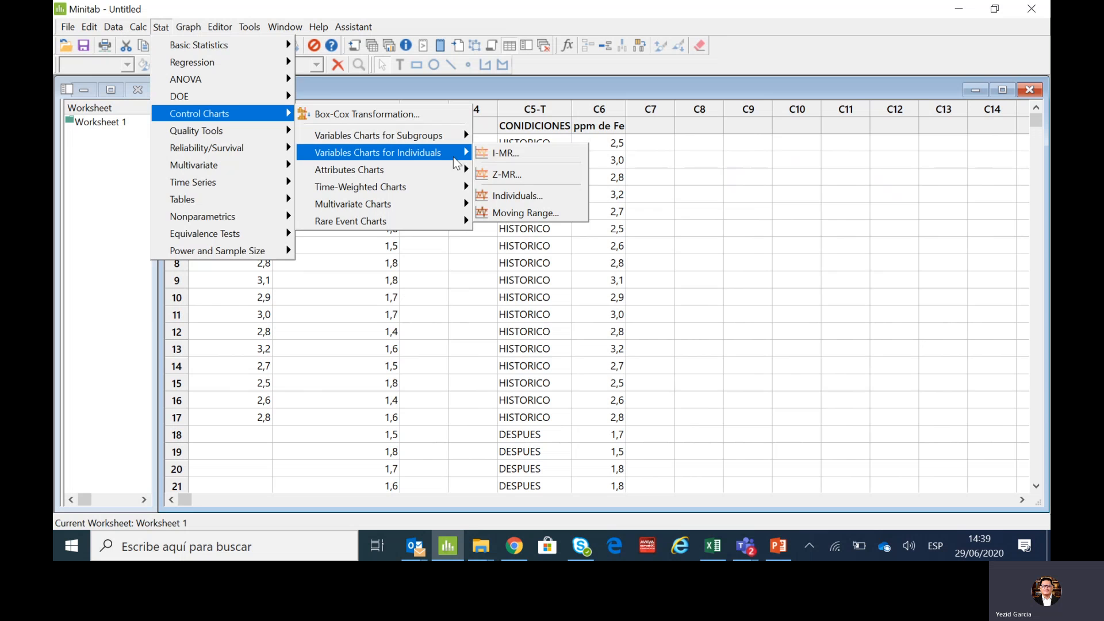
left_click(507, 152)
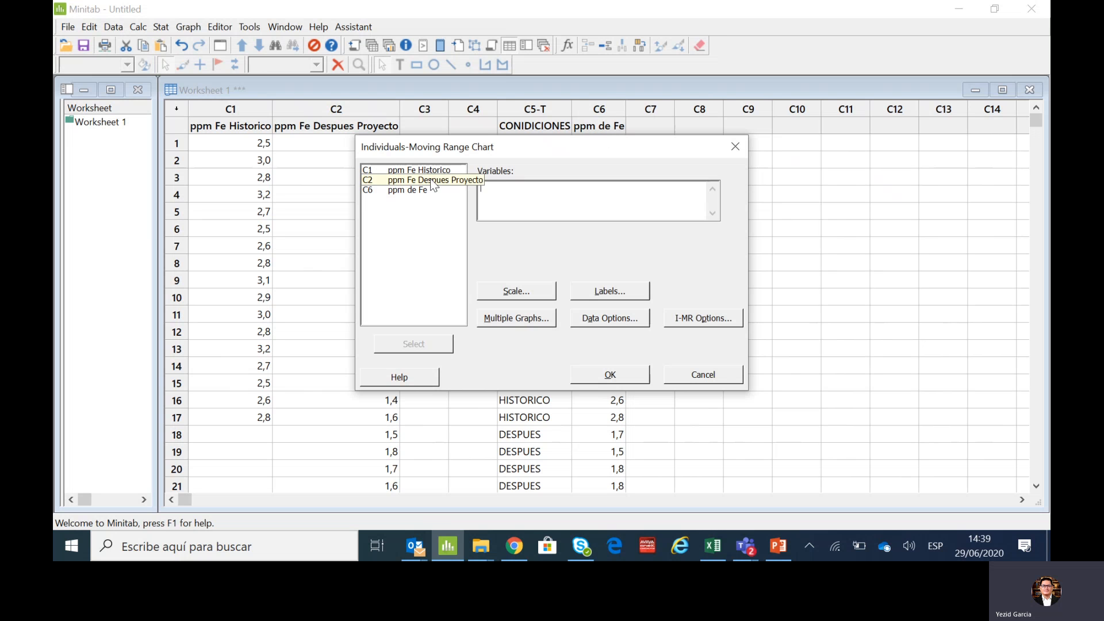
left_click(415, 190)
double_click(415, 190)
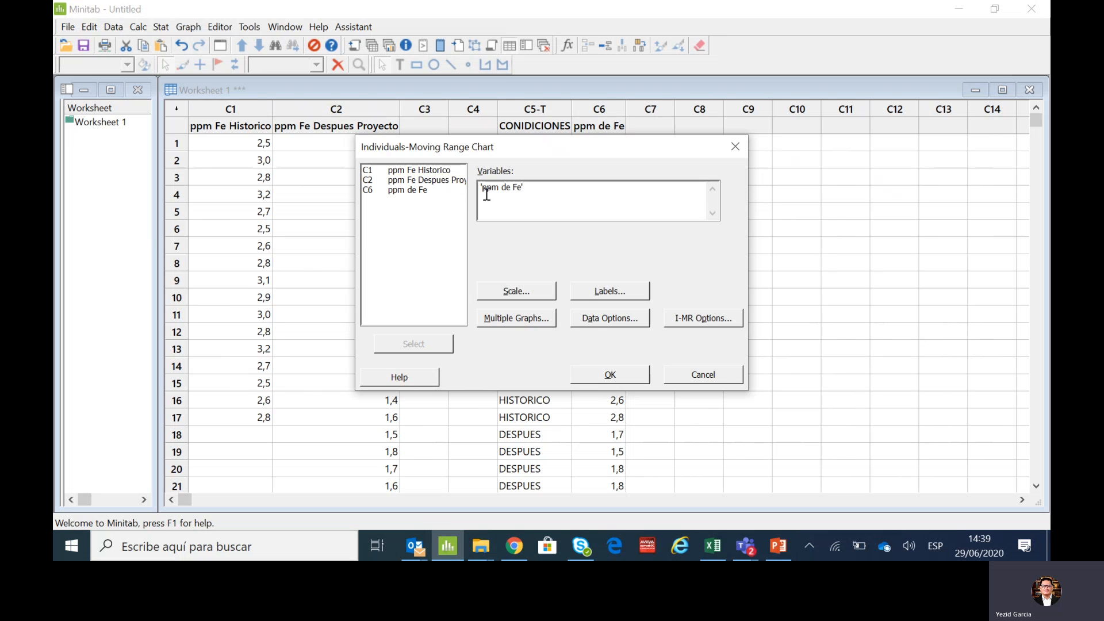
- Define the chart stages by CONIDICIONES with each new value, generate the I-MR chart and maximize its window
left_click(685, 321)
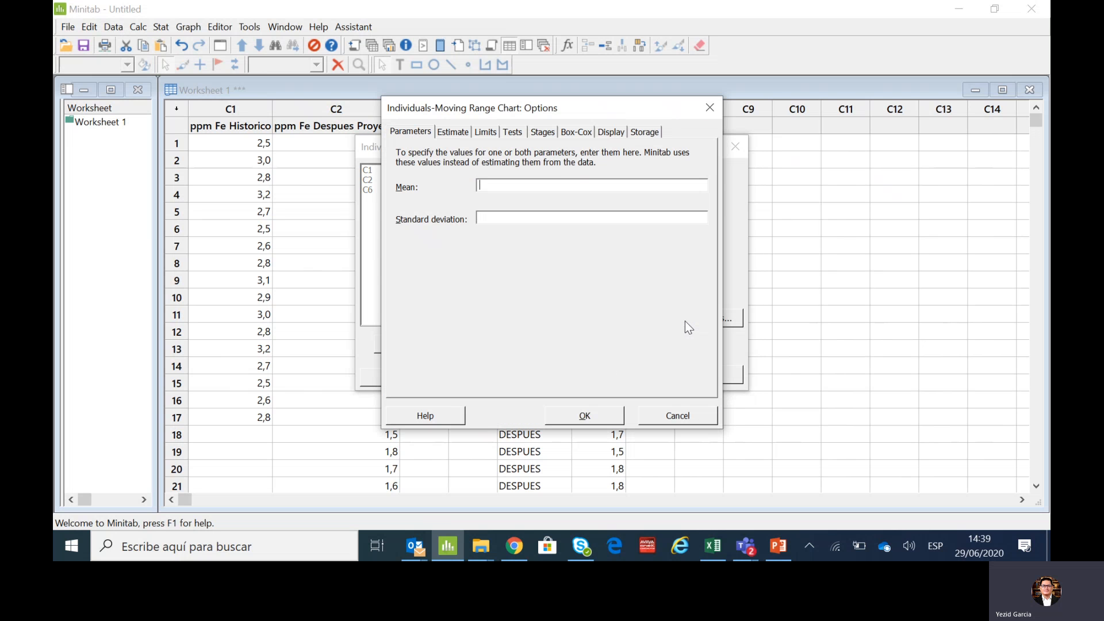
left_click(544, 133)
double_click(460, 173)
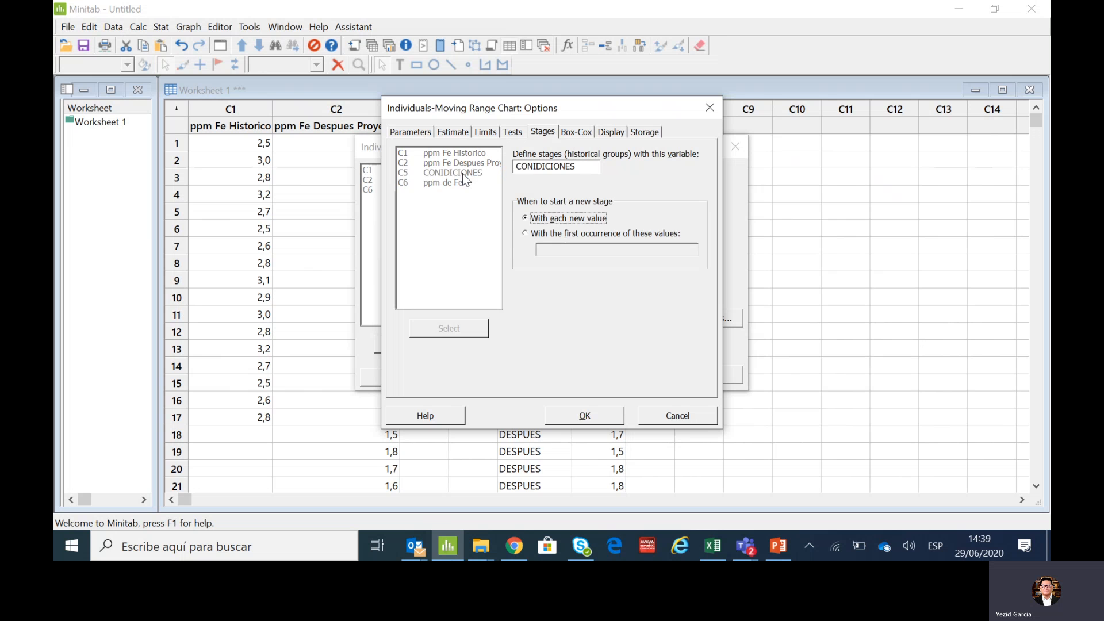
left_click(585, 416)
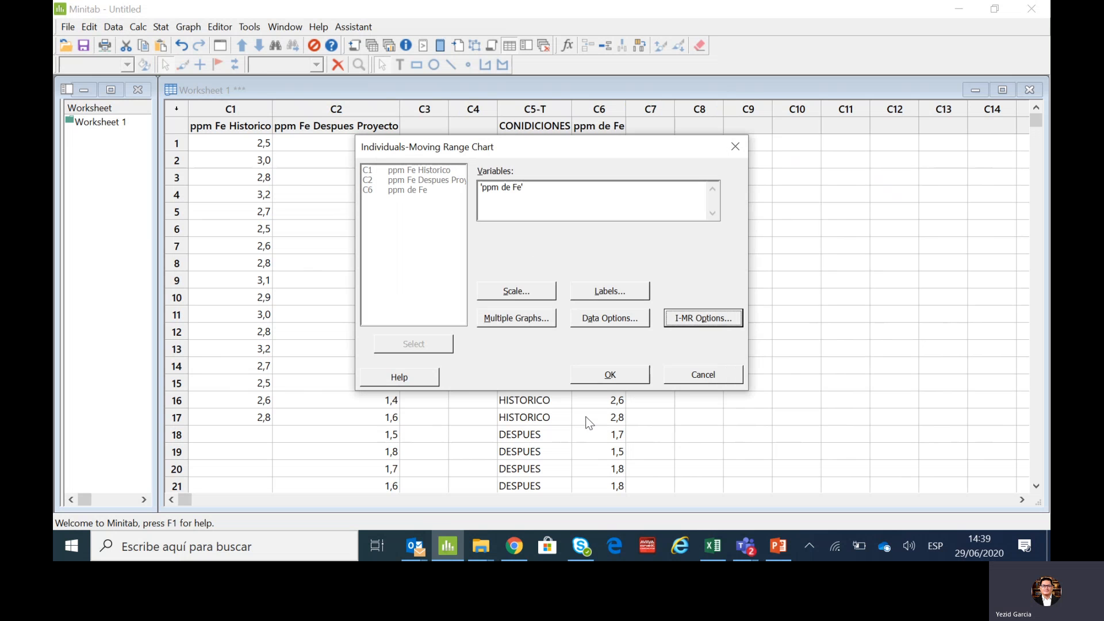
left_click(604, 377)
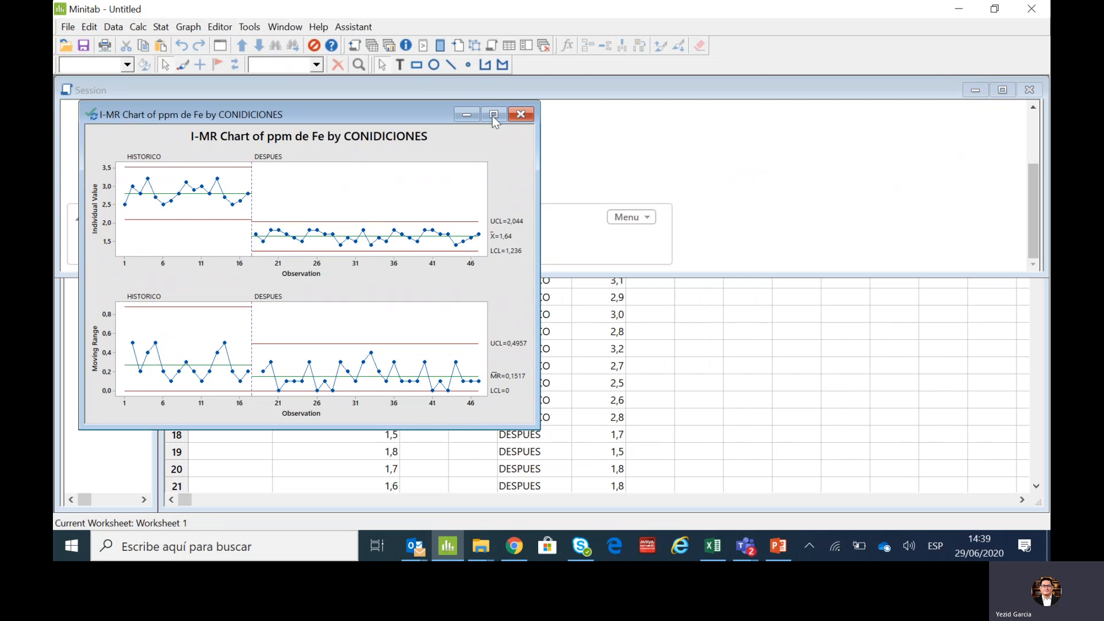
left_click(494, 114)
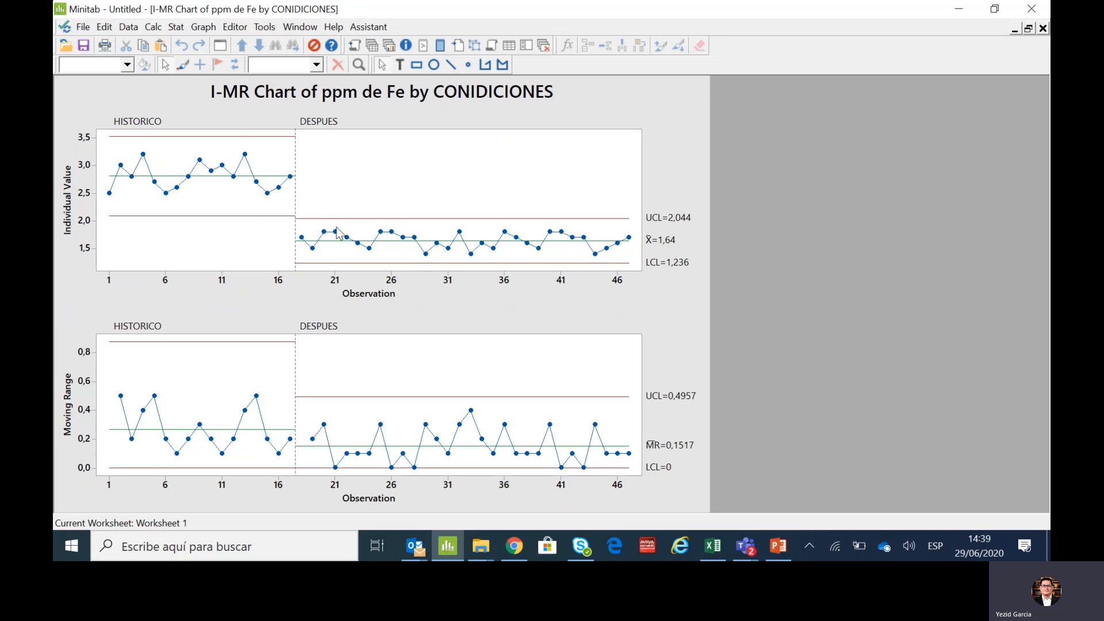
- Add a horizontal reference line at Y value 2 to the Individual Value chart
mouse_move(338, 232)
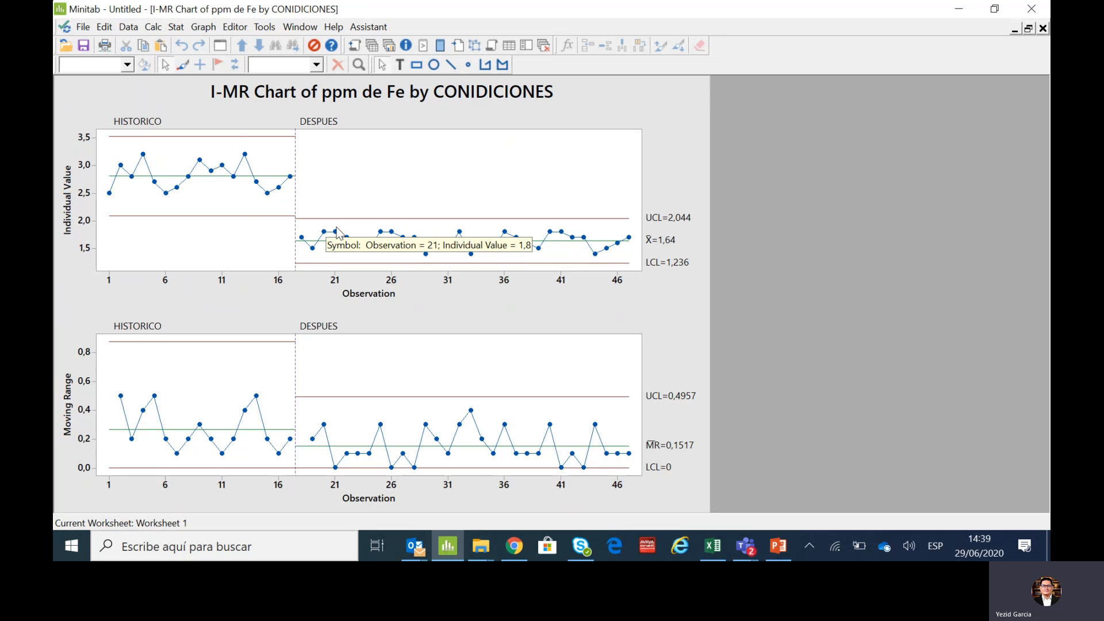
right_click(630, 162)
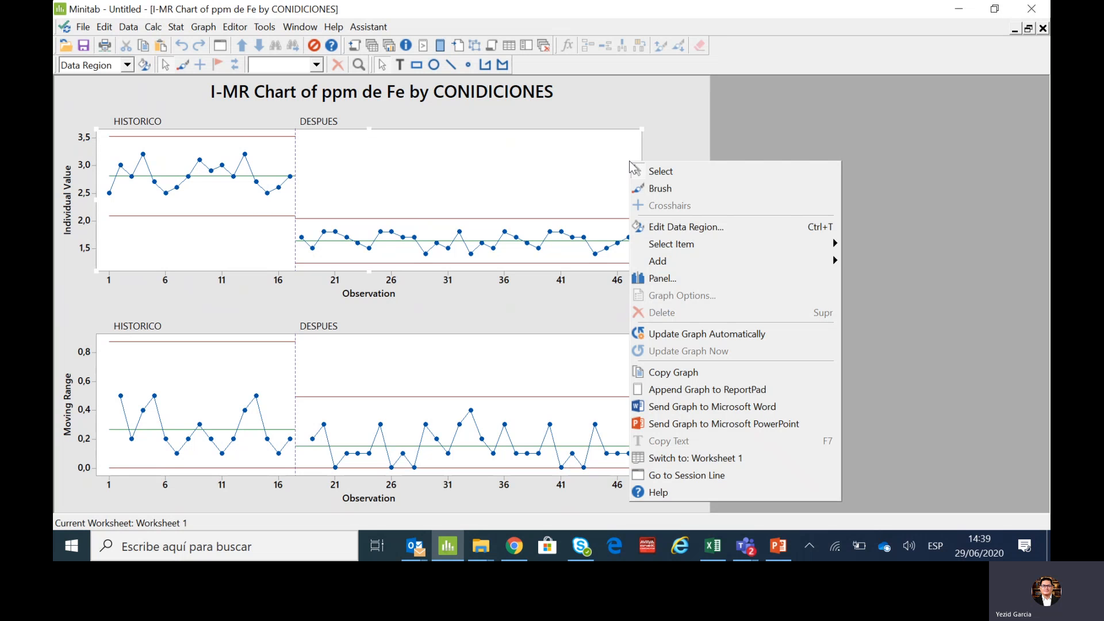
mouse_move(686, 262)
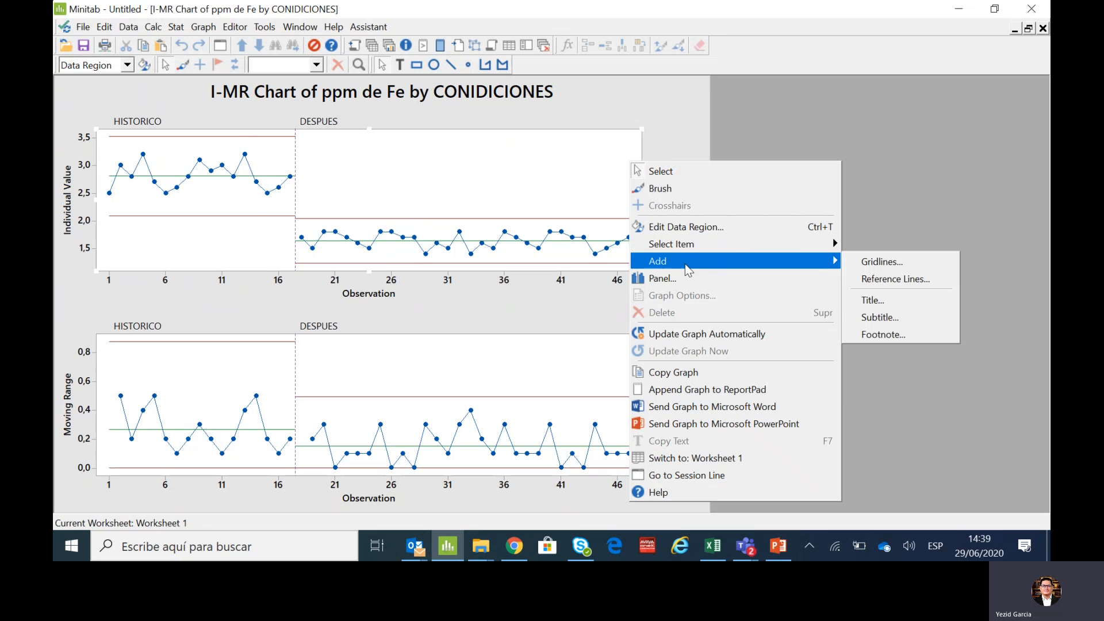
left_click(876, 280)
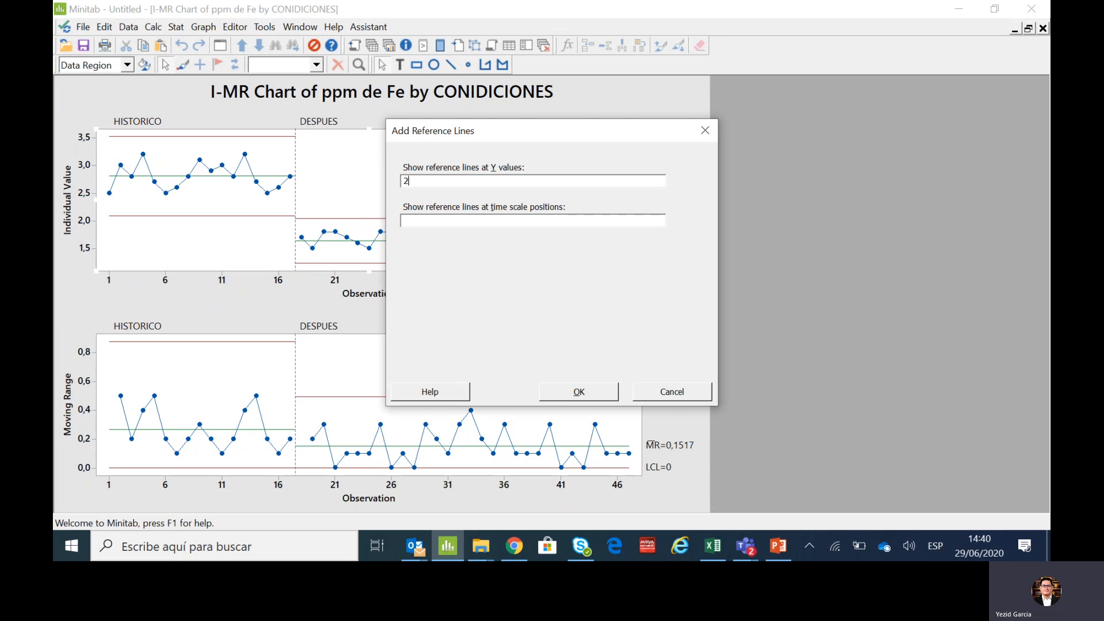
type("2")
key("Return")
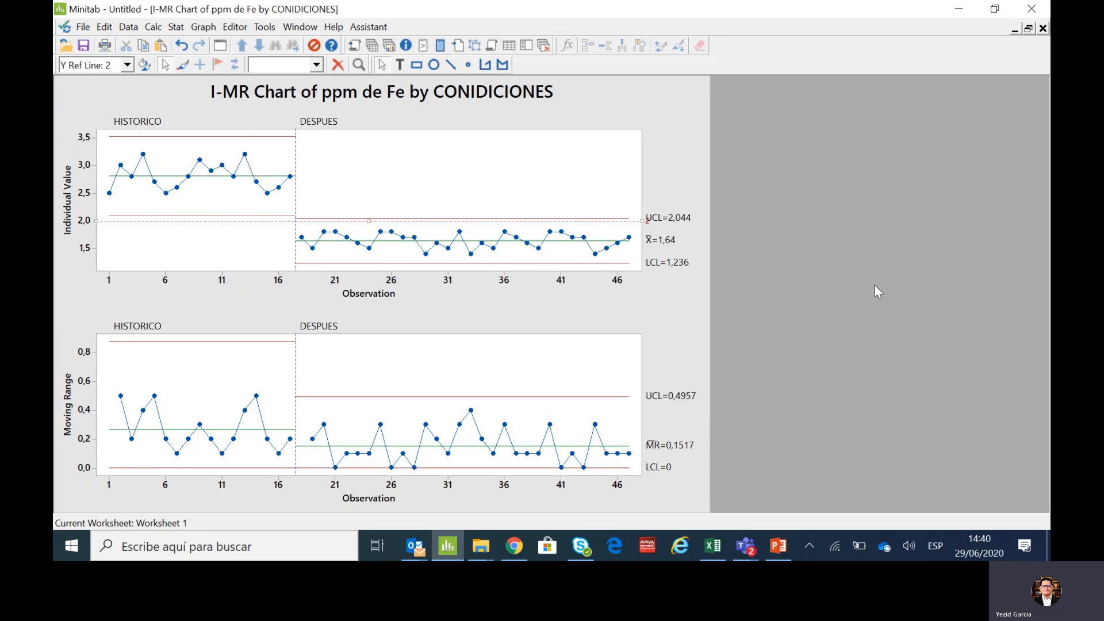
- Move the Individual Value chart's UCL label slightly up and set the reference line's label text to MAXIMO 2 ppm de Fe
left_click(657, 218)
left_click_drag(656, 217, 656, 210)
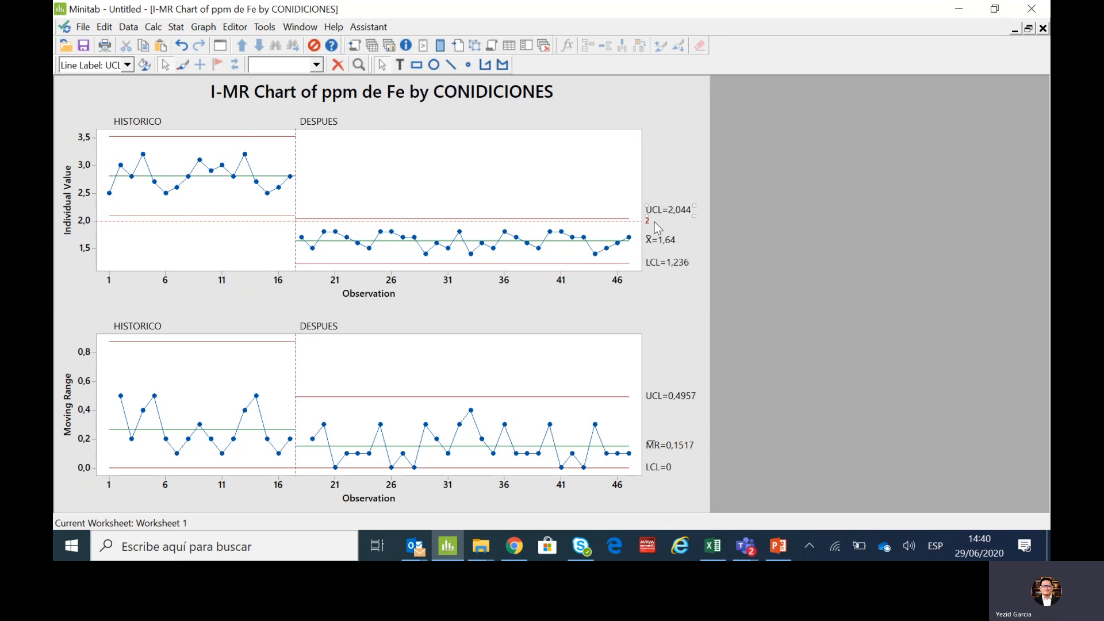
double_click(649, 222)
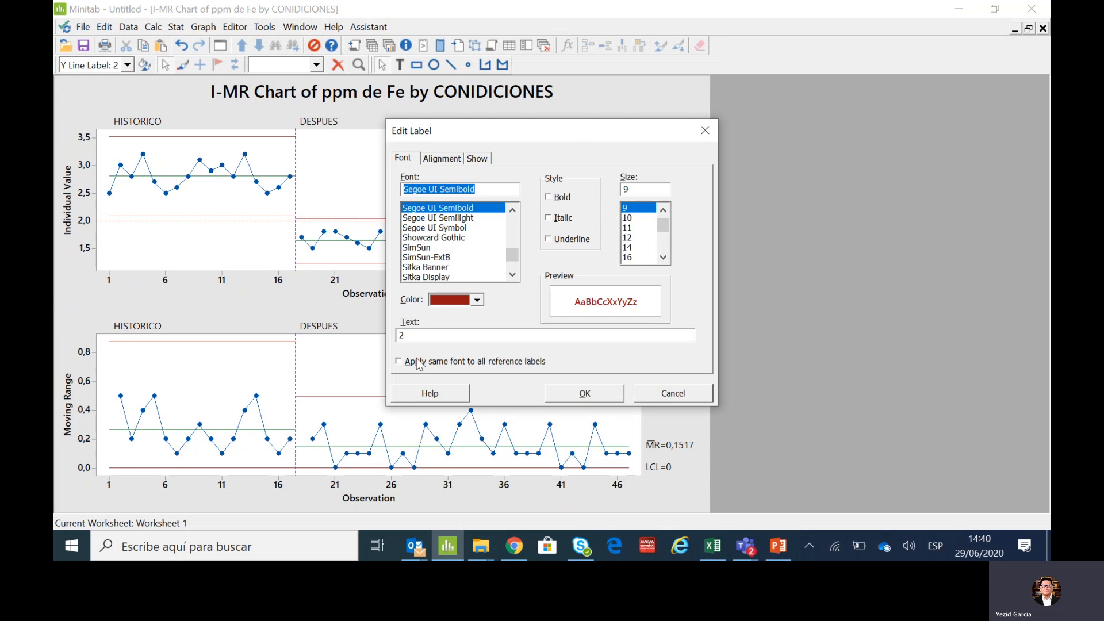
left_click(404, 339)
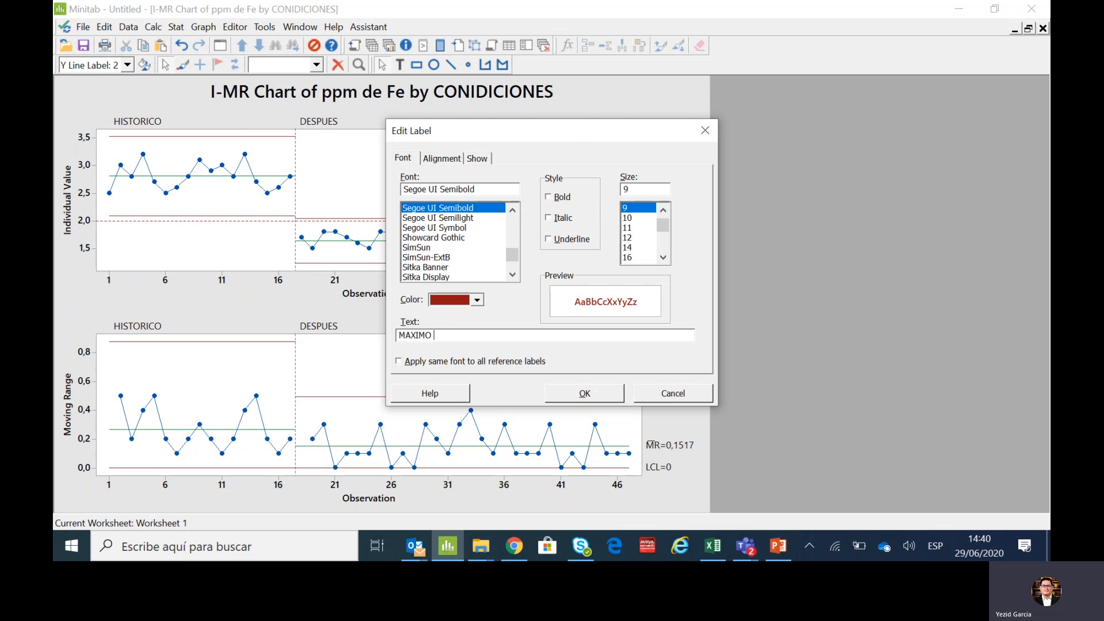
type("MAXIMO 2 ppm de Fe")
key("Return")
left_click(622, 130)
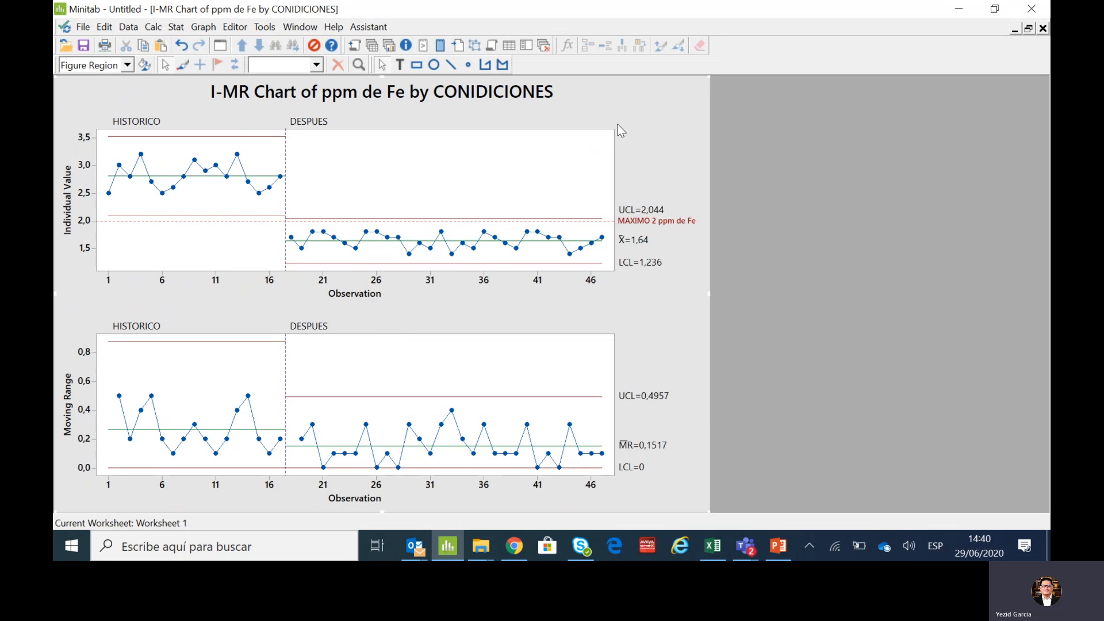
- Copy the I-MR graph, switch to PowerPoint, duplicate the boxplot slide and delete the boxplot from the duplicate
right_click(618, 126)
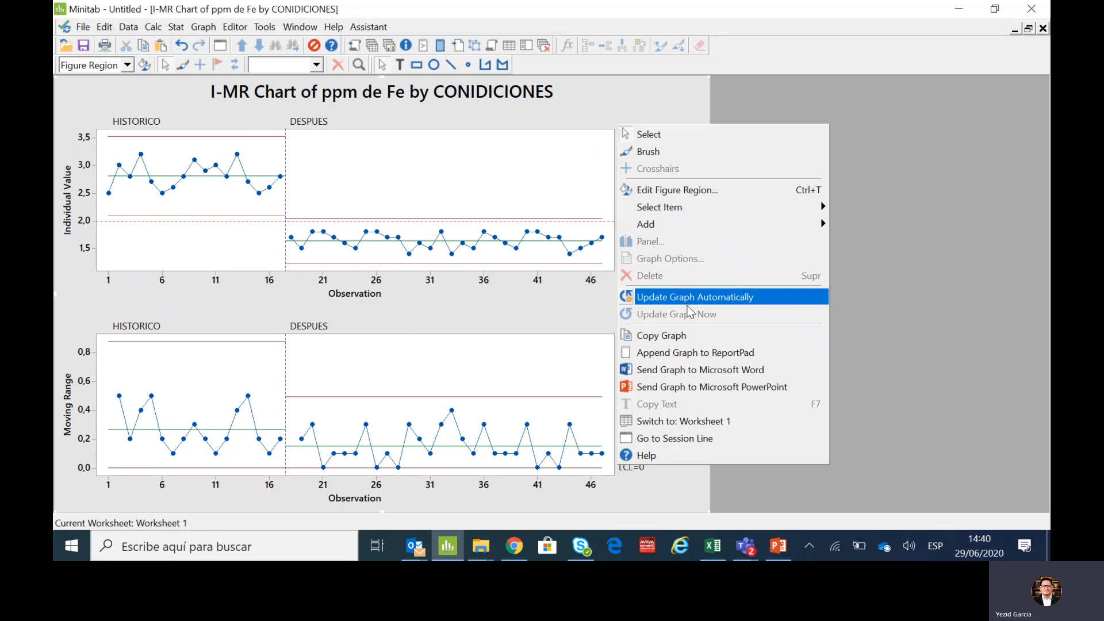
left_click(691, 337)
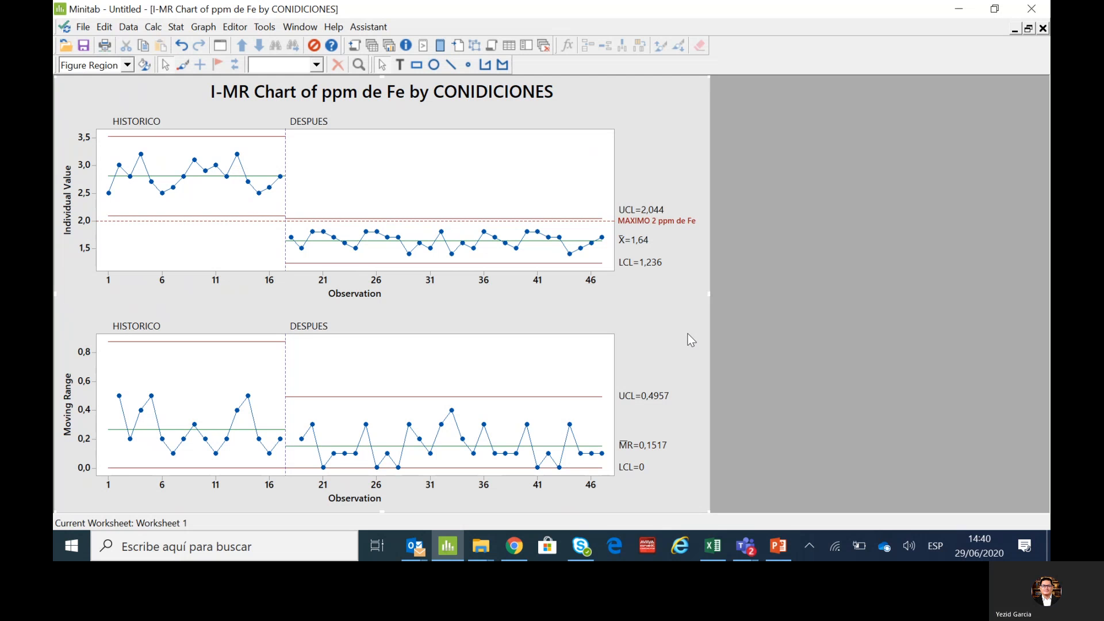
left_click(778, 546)
right_click(138, 171)
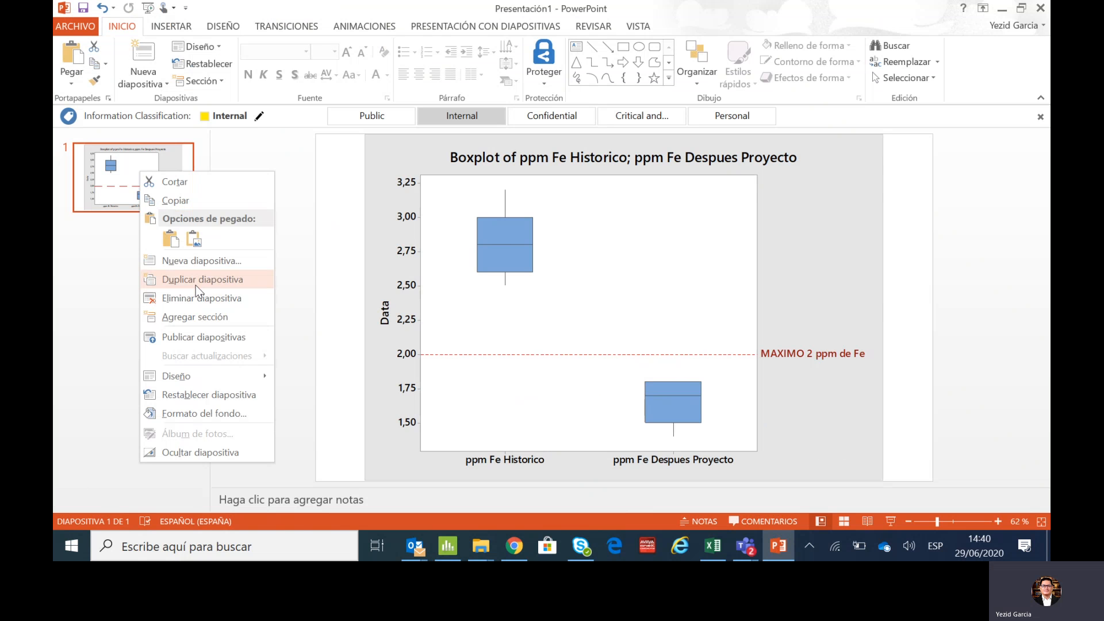
left_click(190, 279)
left_click(451, 271)
key("Delete")
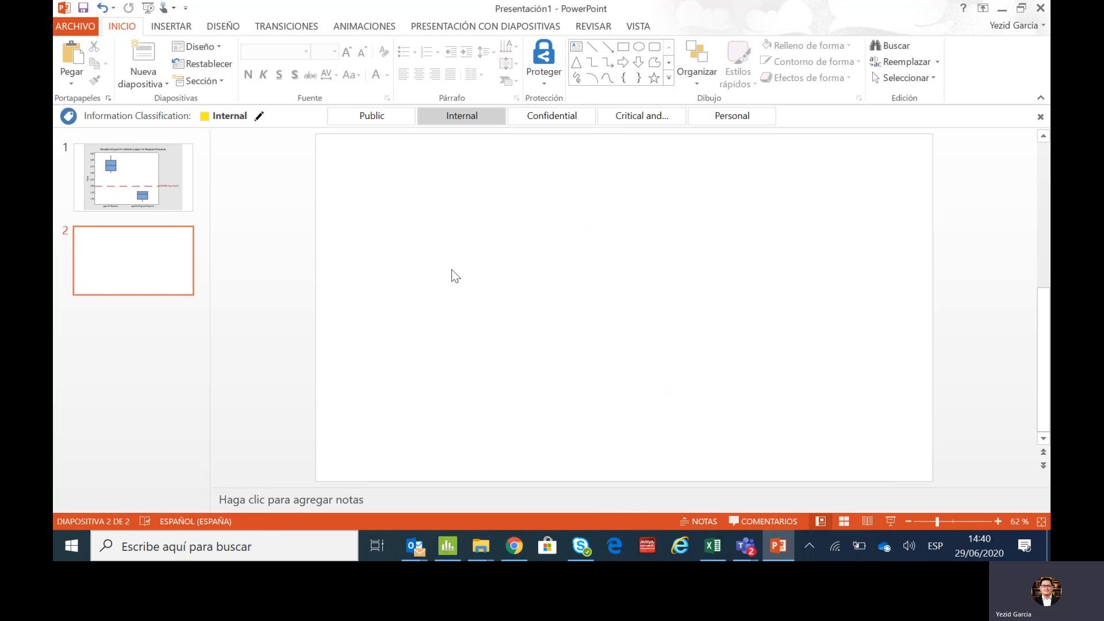
- Paste the I-MR chart onto the empty second slide, move it up and enlarge it to fill most of the slide
key("ctrl+v")
left_click_drag(543, 299, 468, 238)
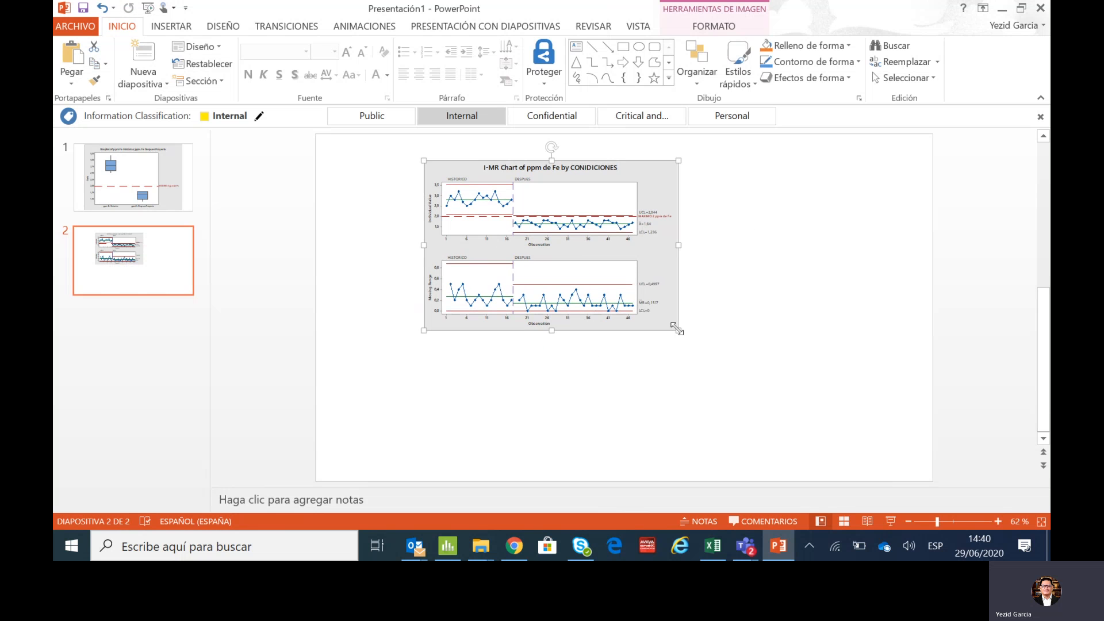
left_click_drag(678, 330, 808, 398)
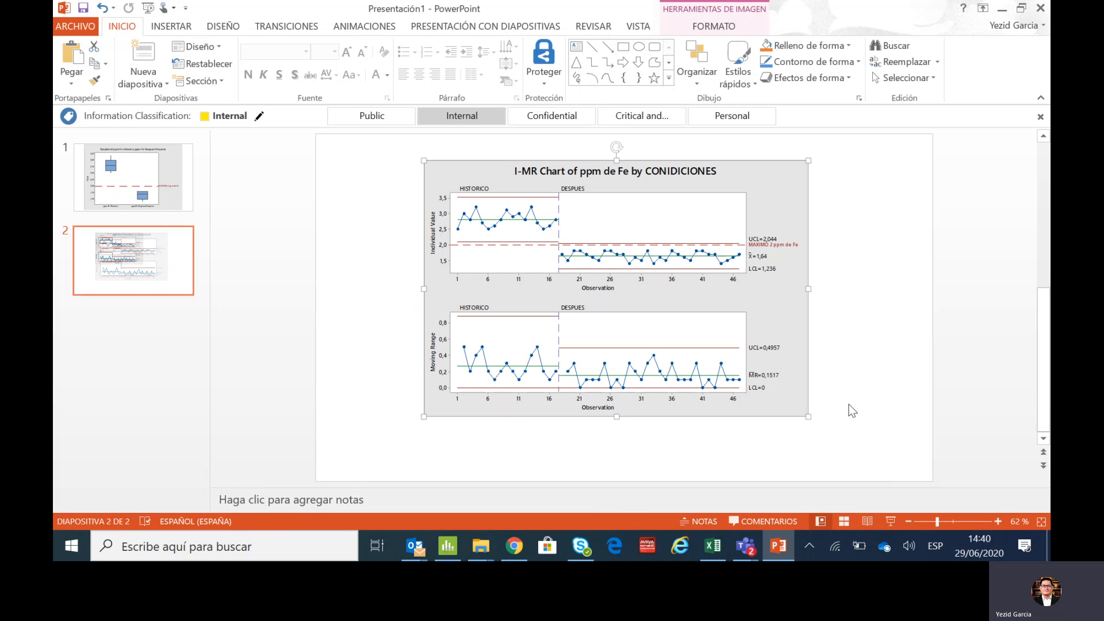
left_click(853, 410)
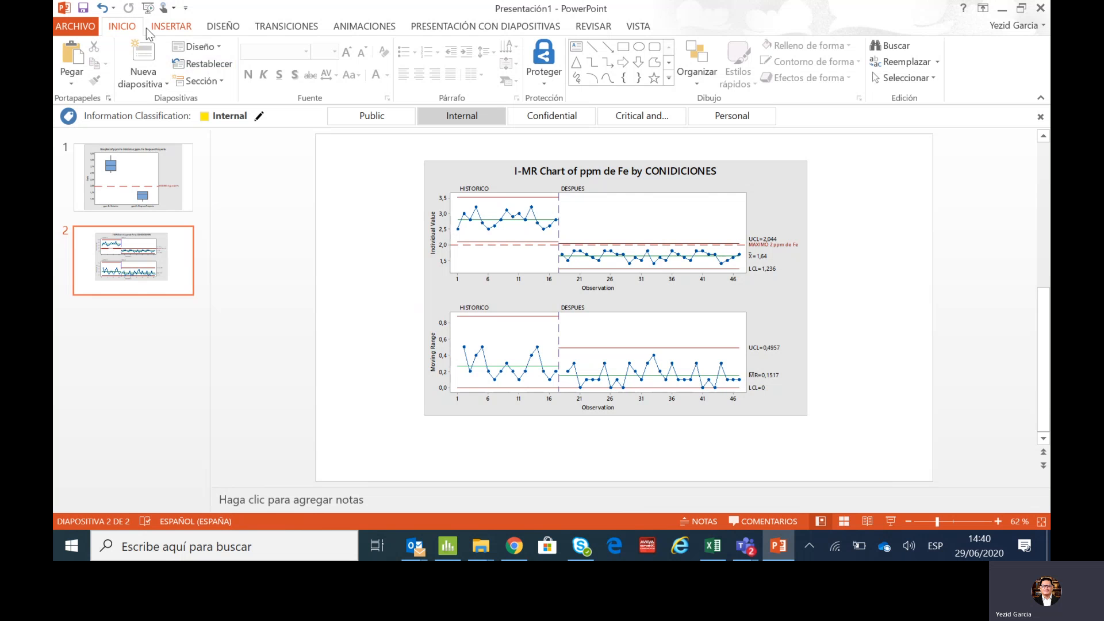
- Draw a right block arrow about 4.25 cm by 1.28 cm over the Individual Value chart, rotate it to slope downward and fill it orange
left_click(170, 27)
left_click(342, 63)
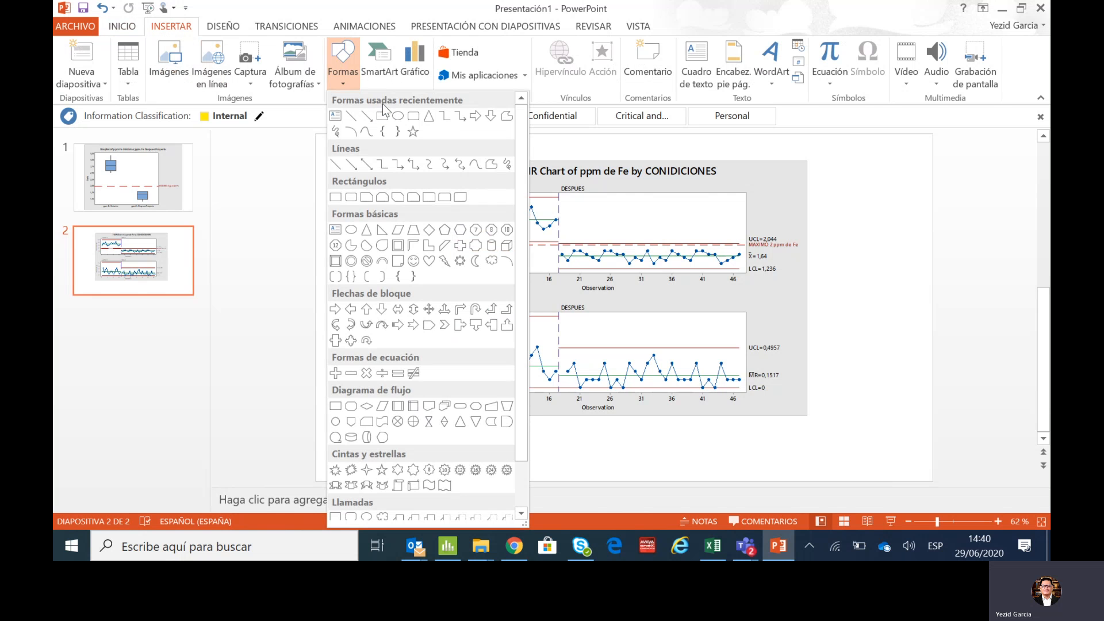
left_click(476, 116)
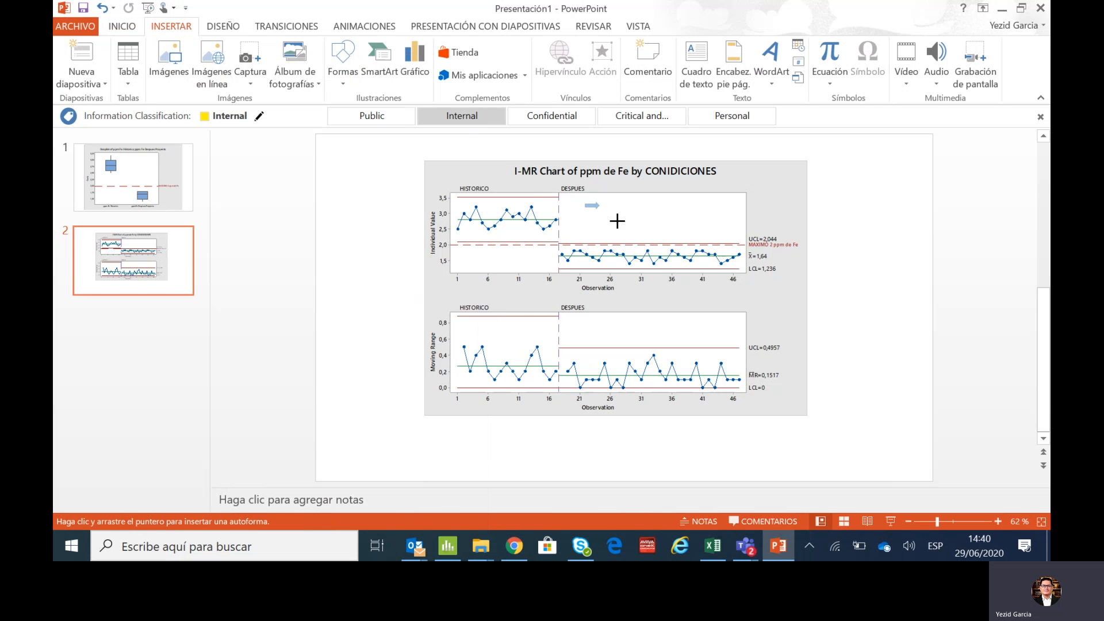
left_click_drag(617, 221, 663, 228)
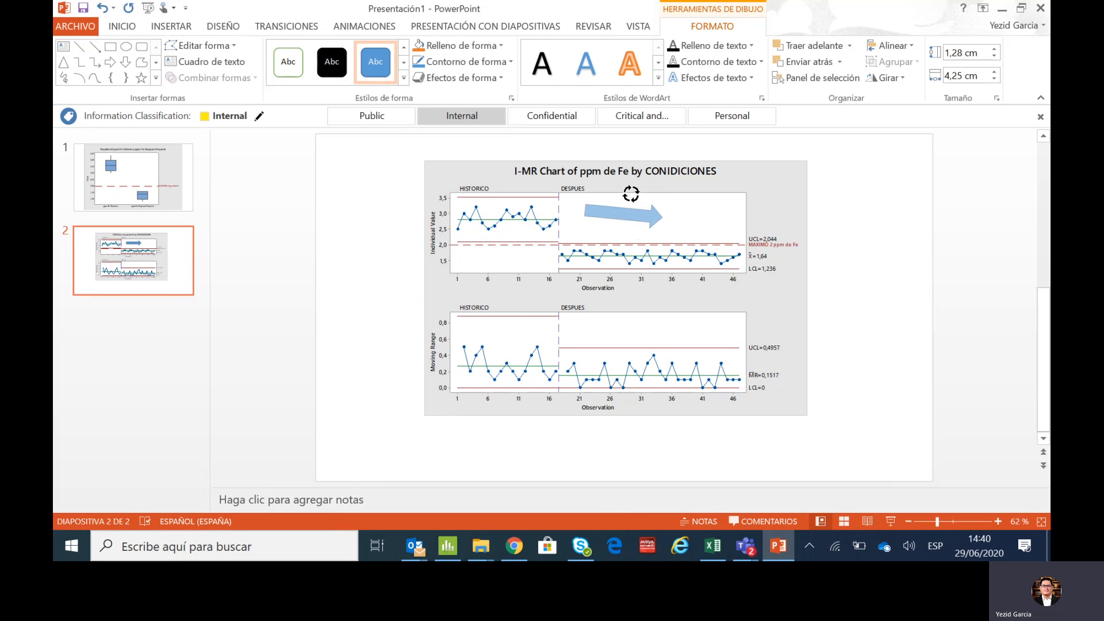
left_click_drag(631, 193, 618, 204)
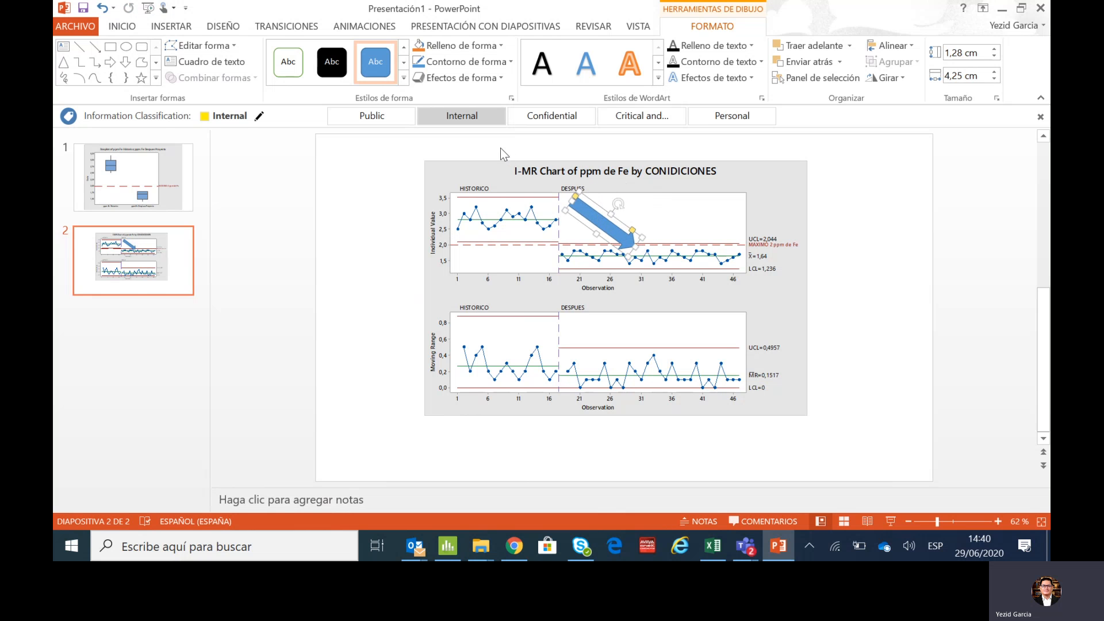
left_click(418, 46)
left_click(296, 245)
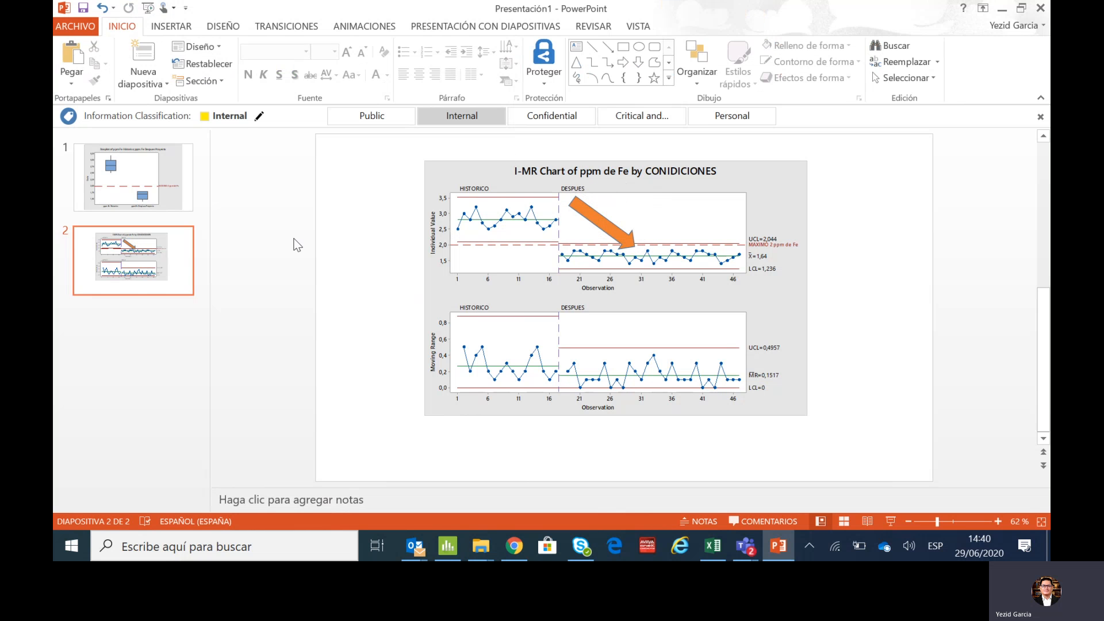
- Duplicate the boxplot slide and delete the boxplot from the first slide to leave it blank
left_click(133, 181)
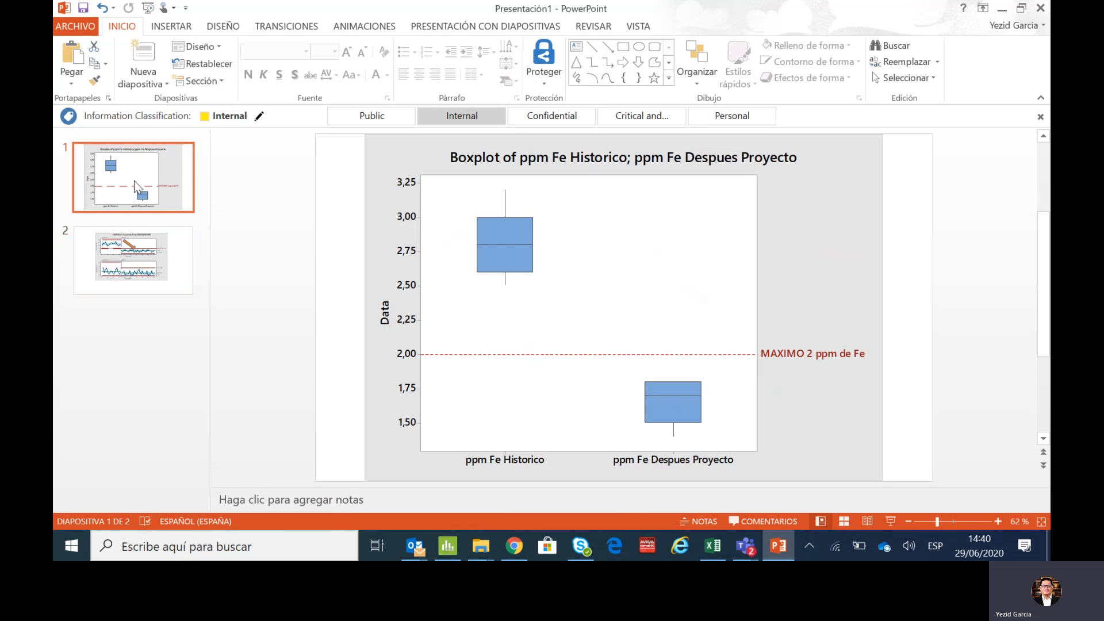
right_click(133, 180)
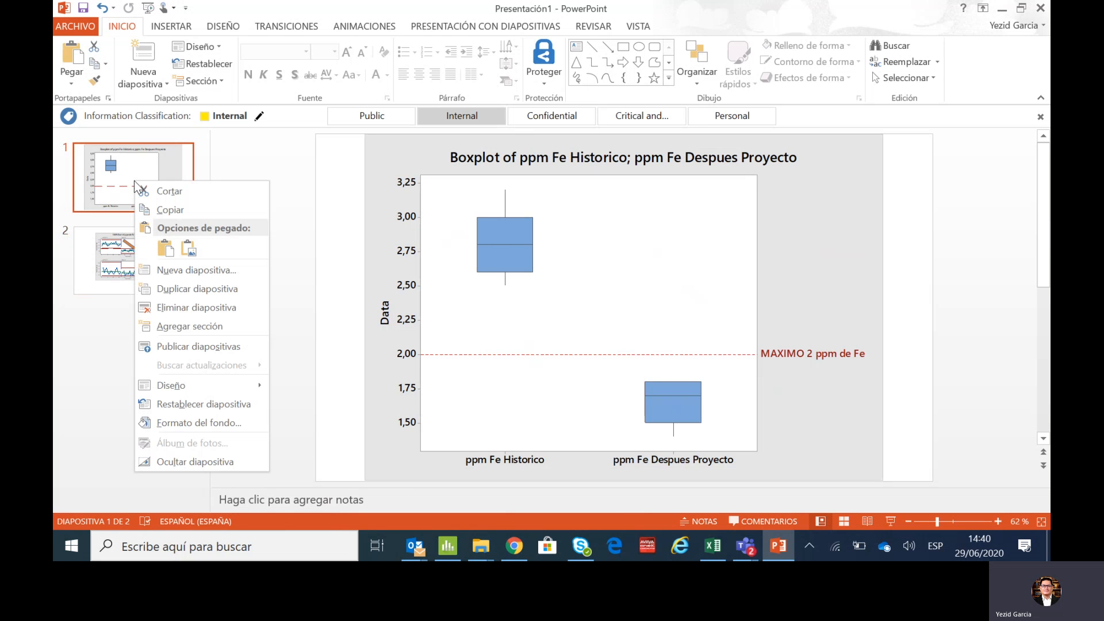
left_click(192, 289)
left_click(140, 180)
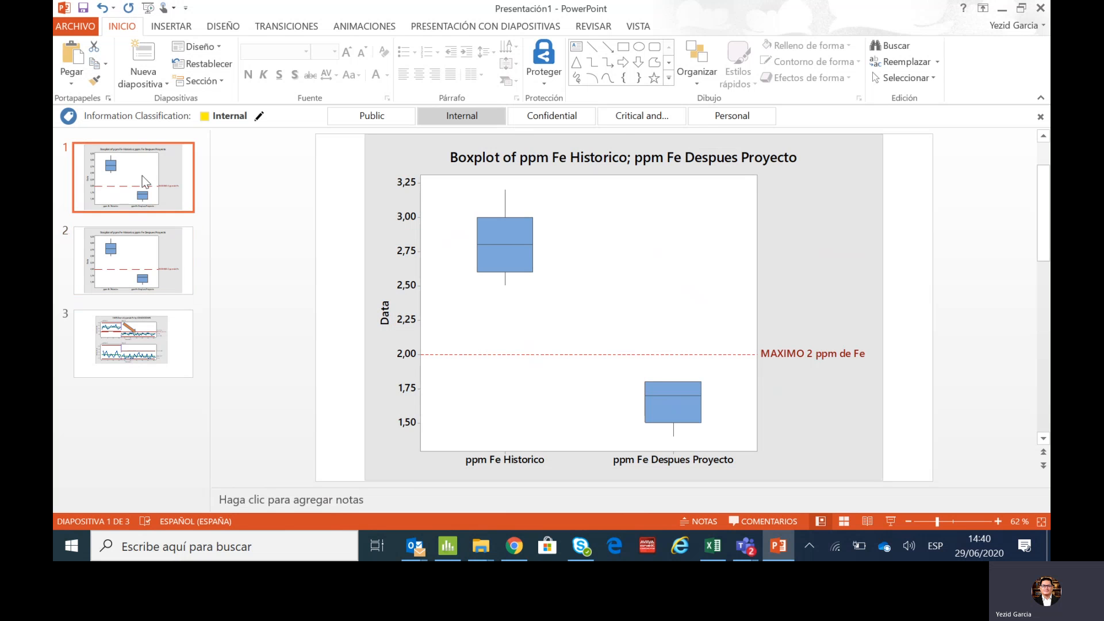
left_click(538, 234)
key("Delete")
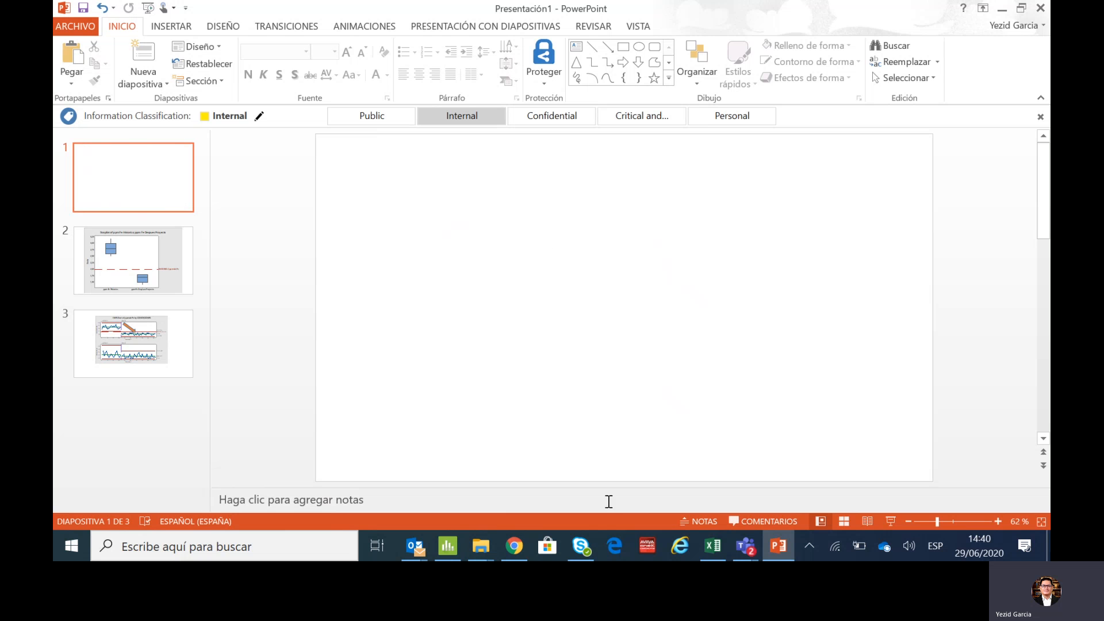
- Switch to Minitab and show the session folder with the descriptive statistics output
left_click(446, 549)
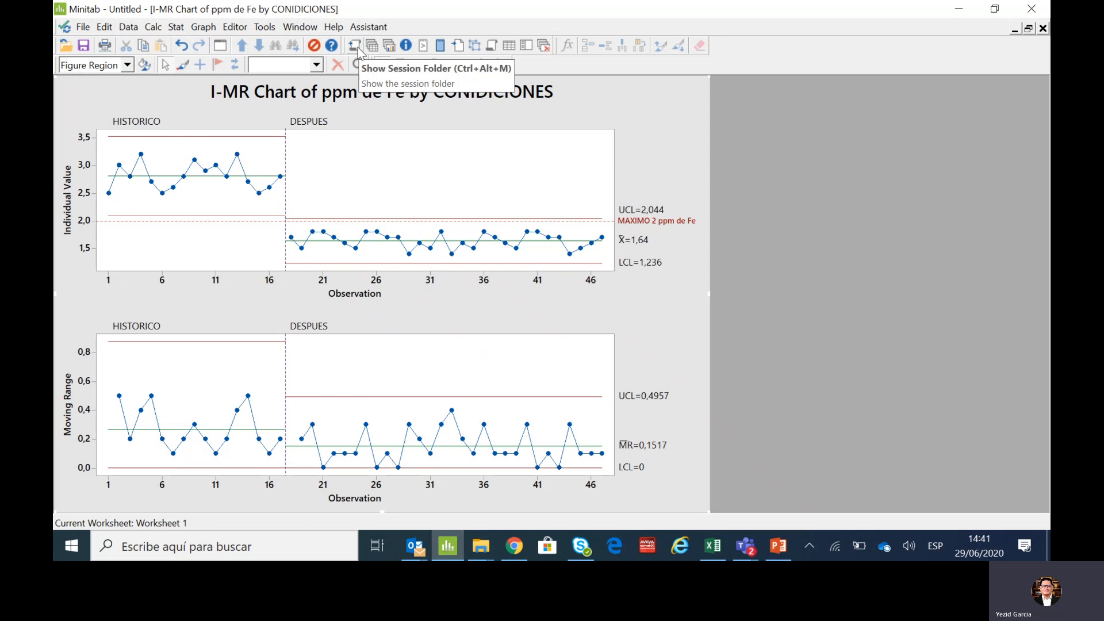
left_click(355, 47)
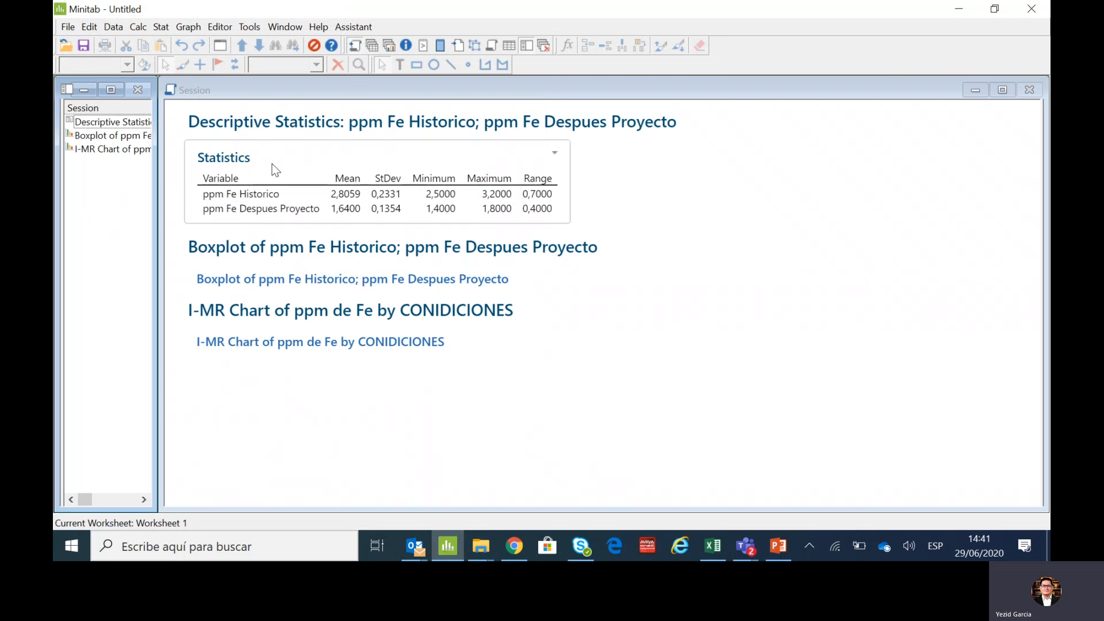
right_click(230, 143)
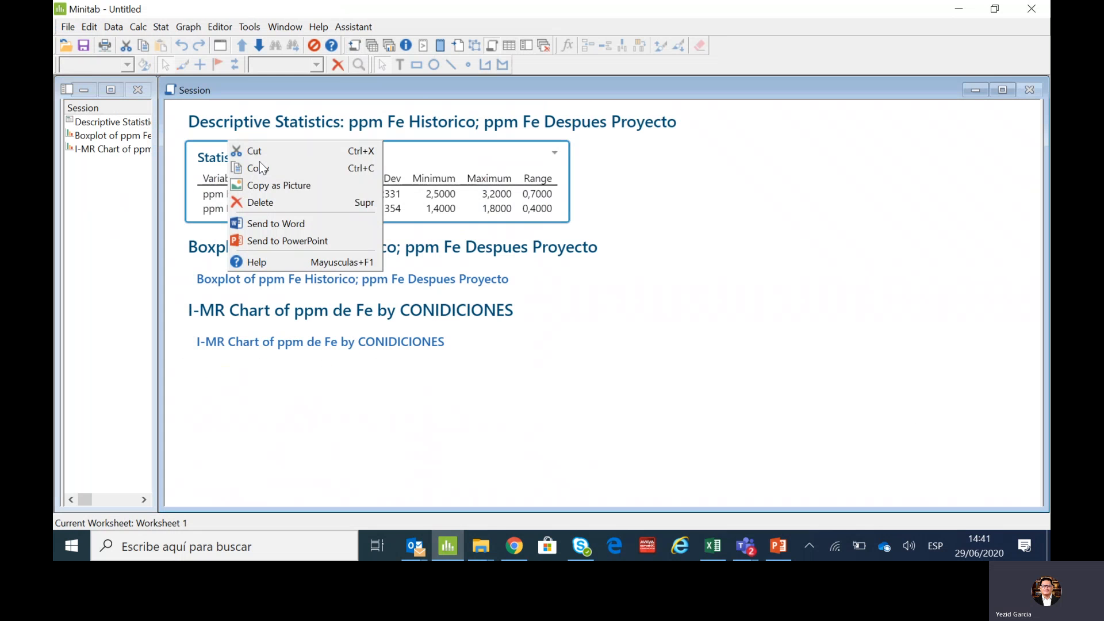
left_click(266, 199)
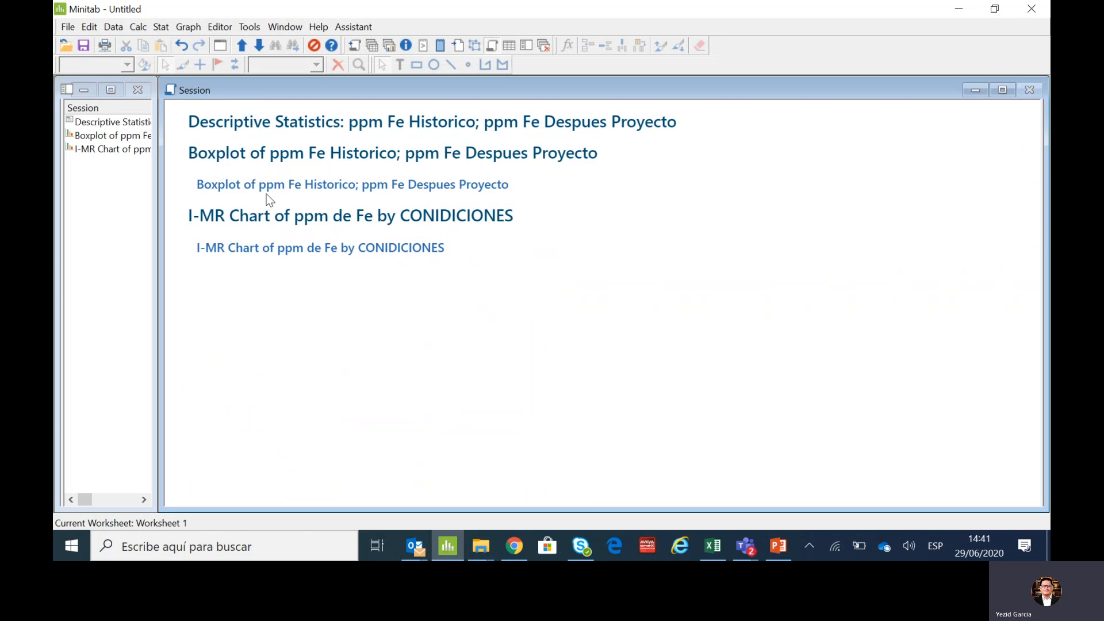
left_click(181, 46)
- Copy the descriptive Statistics table as a picture, switch to PowerPoint and paste it onto the blank first slide
right_click(242, 165)
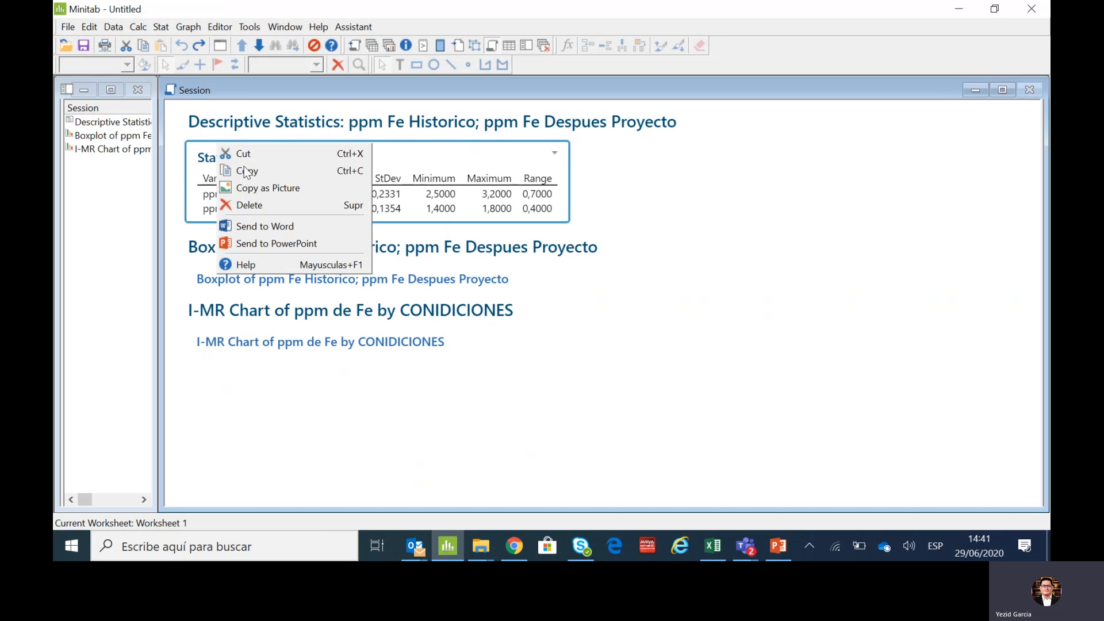
left_click(245, 183)
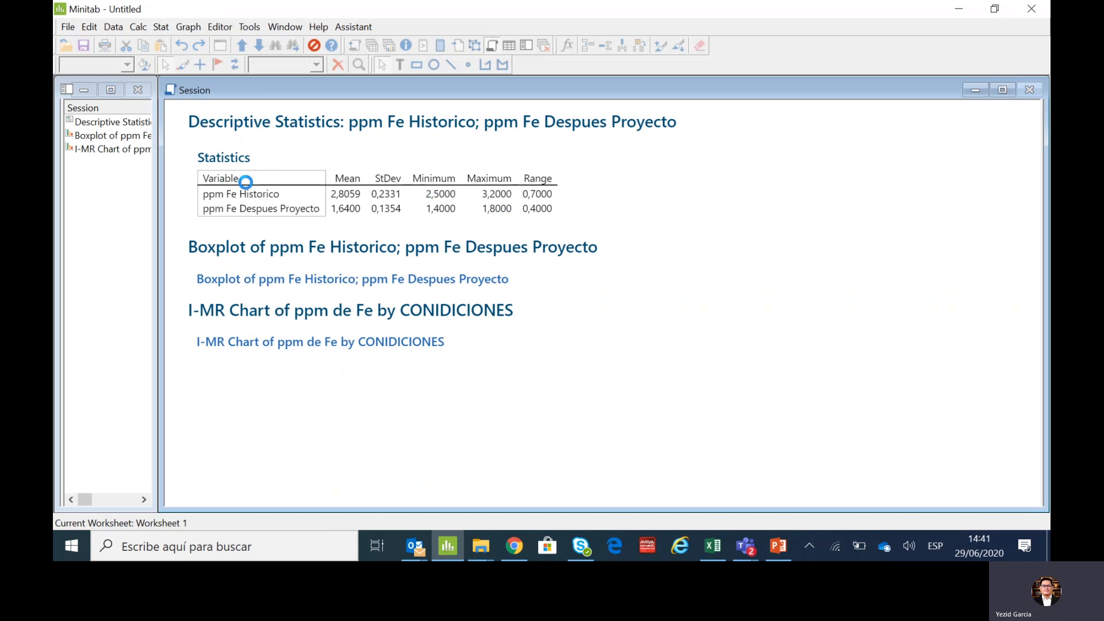
left_click(779, 546)
right_click(467, 274)
left_click(521, 301)
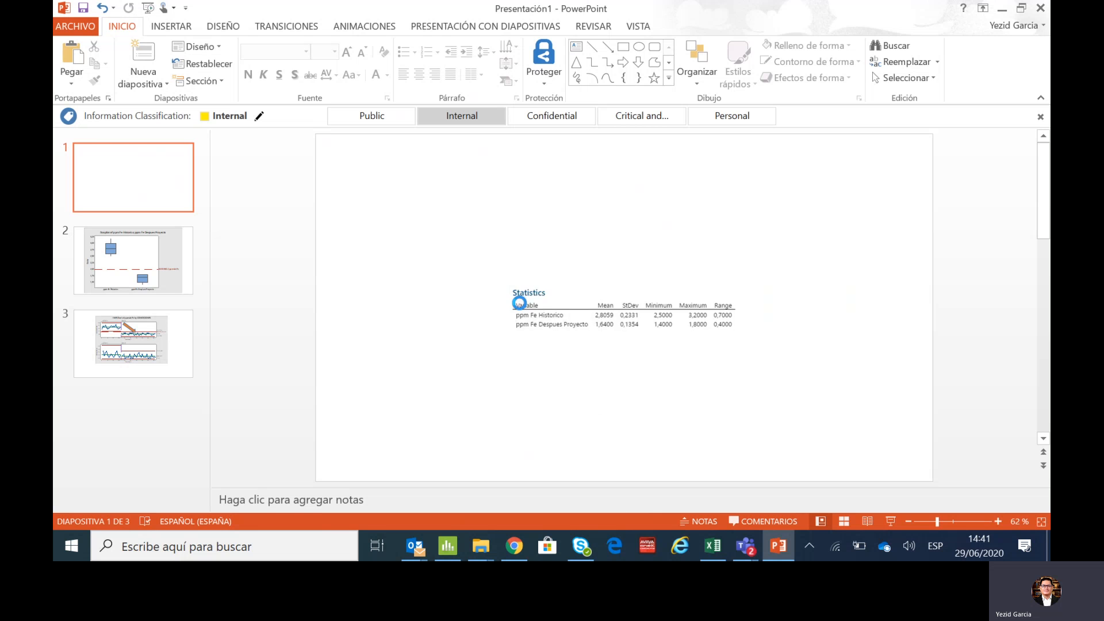
- Enlarge the Statistics table picture and reposition it across the upper middle of the first slide
left_click_drag(546, 287, 447, 181)
left_click_drag(645, 237, 904, 293)
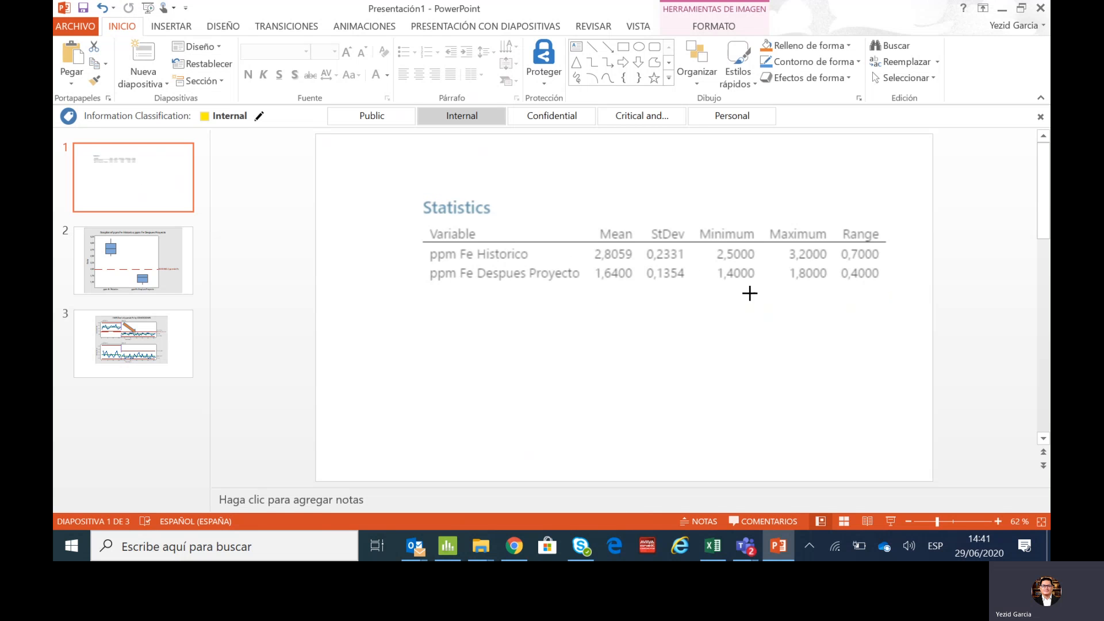
left_click_drag(747, 291, 698, 307)
left_click(705, 366)
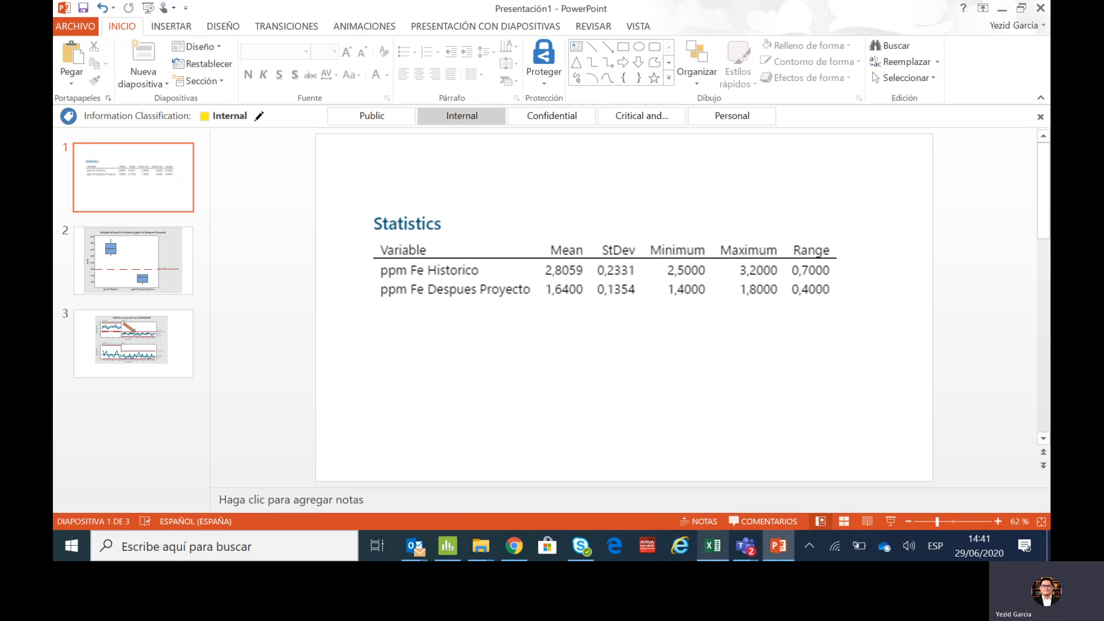
- Switch to Minitab and show the graphs folder to view the I-MR chart of ppm de Fe by CONIDICIONES
mouse_move(712, 546)
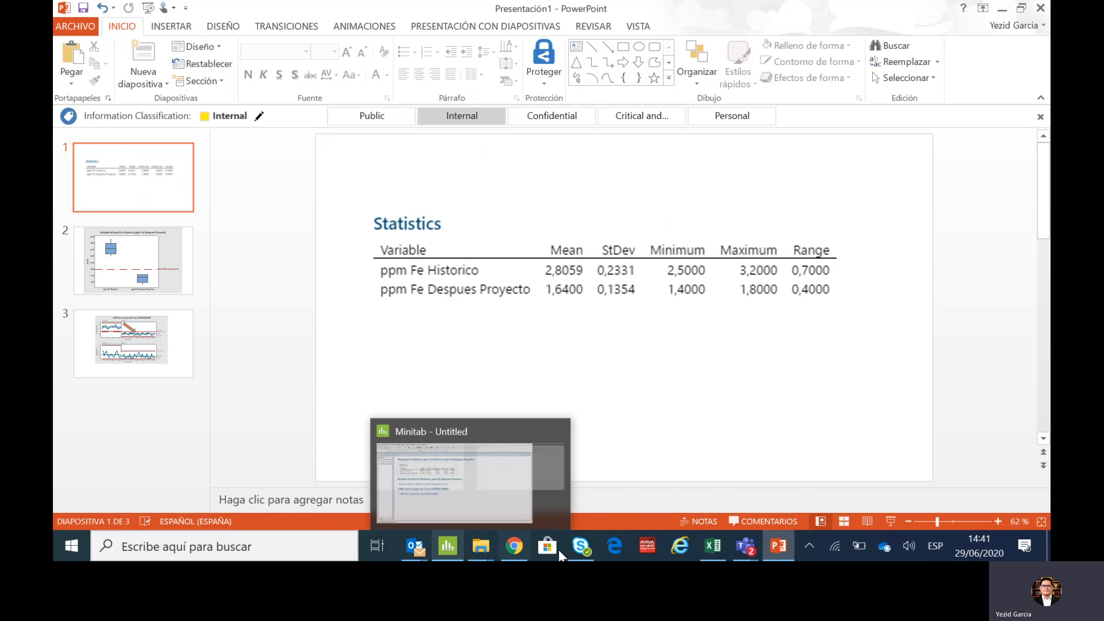
left_click(452, 546)
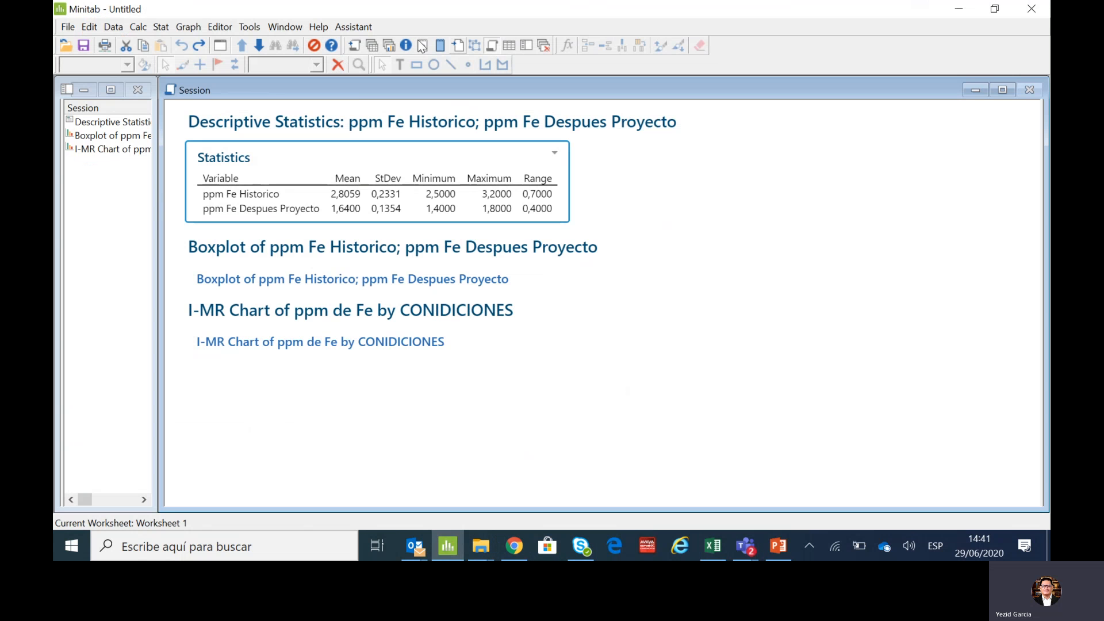
left_click(390, 44)
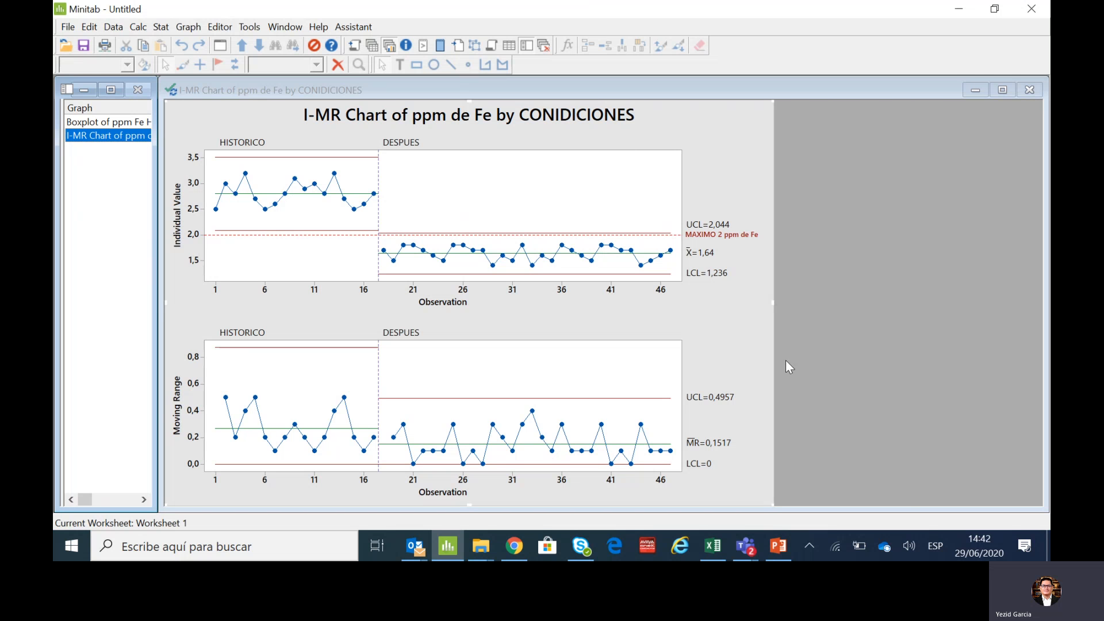
left_click(750, 544)
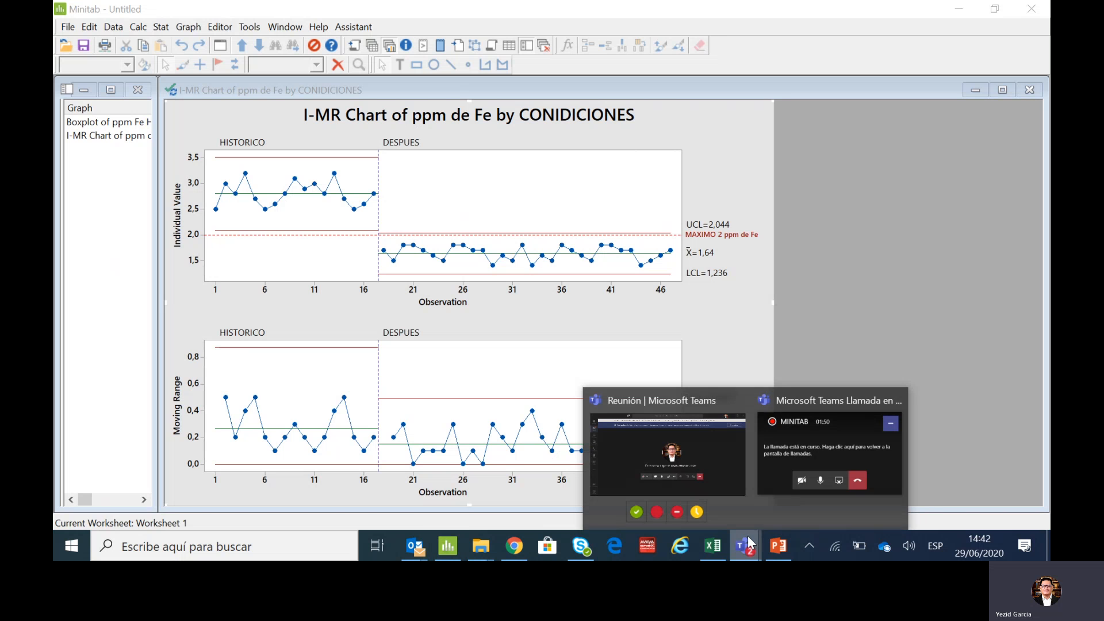
left_click(782, 471)
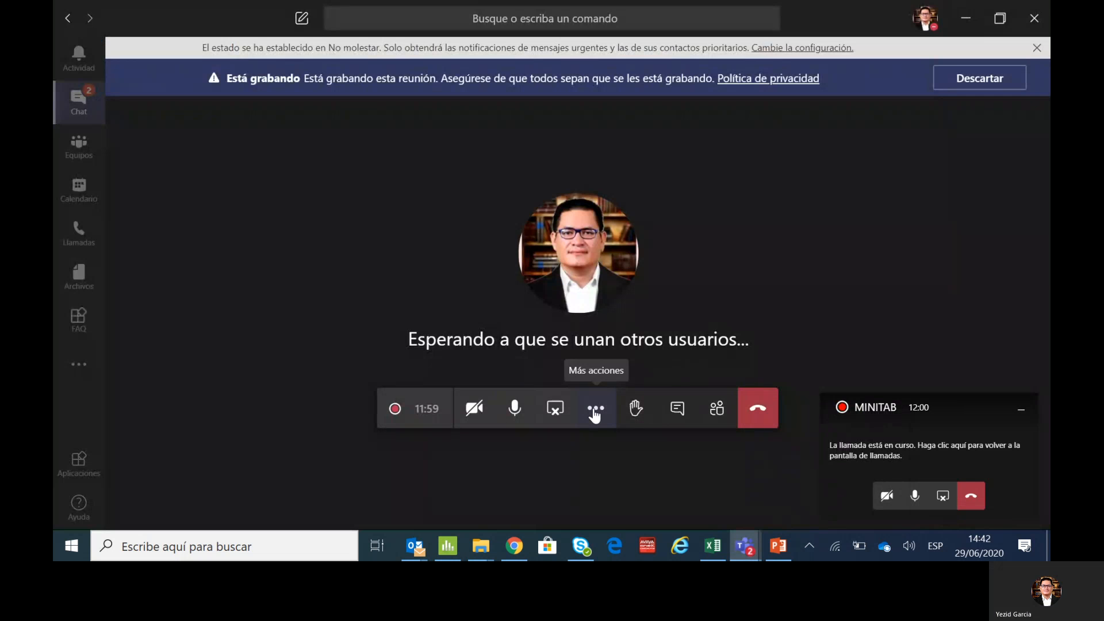